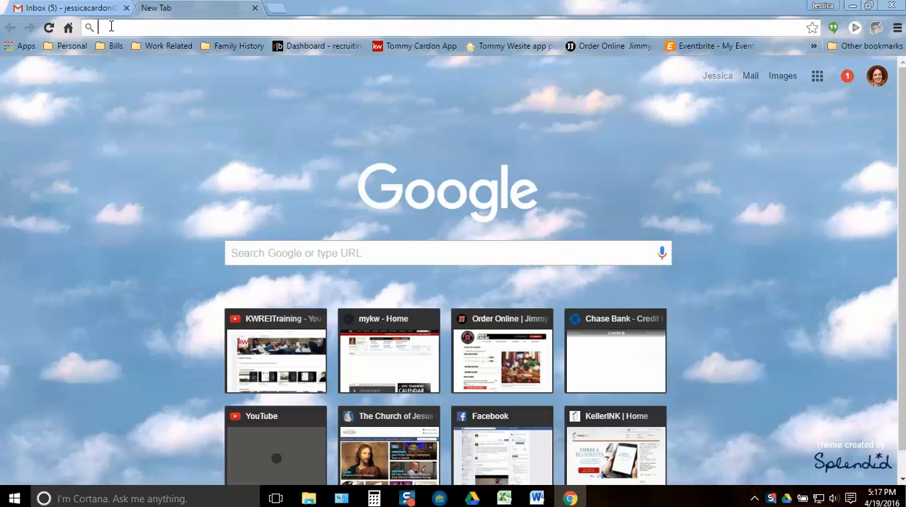
type("www.lanier.com")
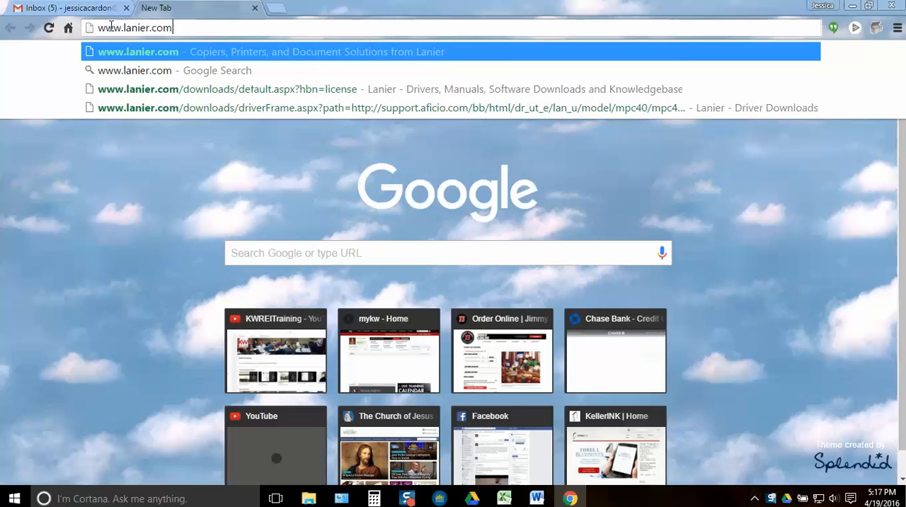
key("Return")
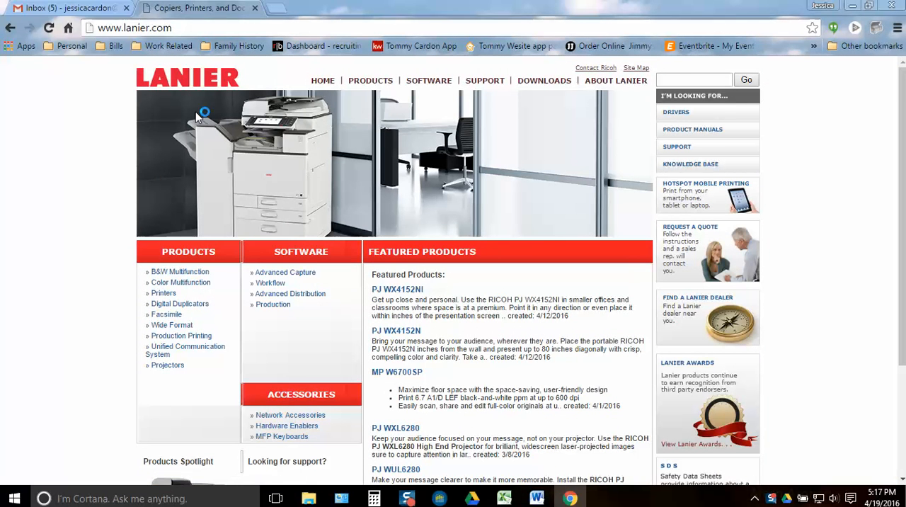
left_click(544, 82)
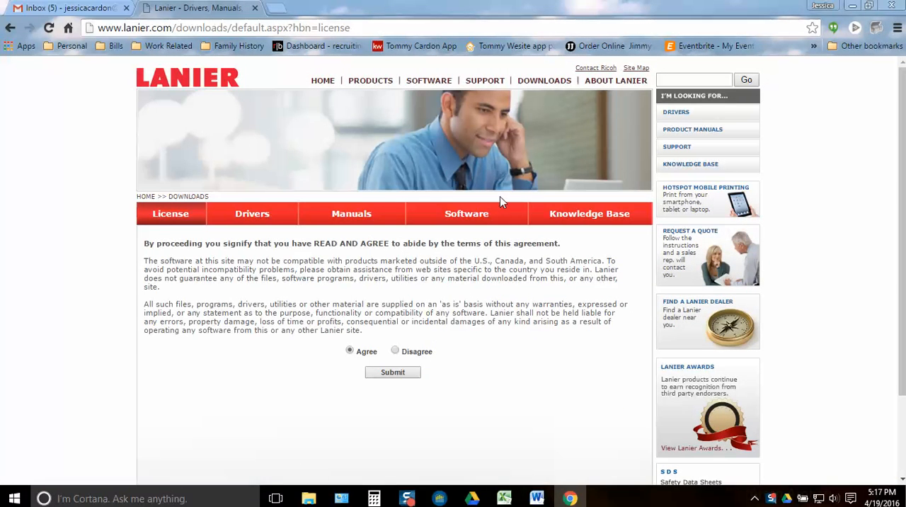
left_click(369, 372)
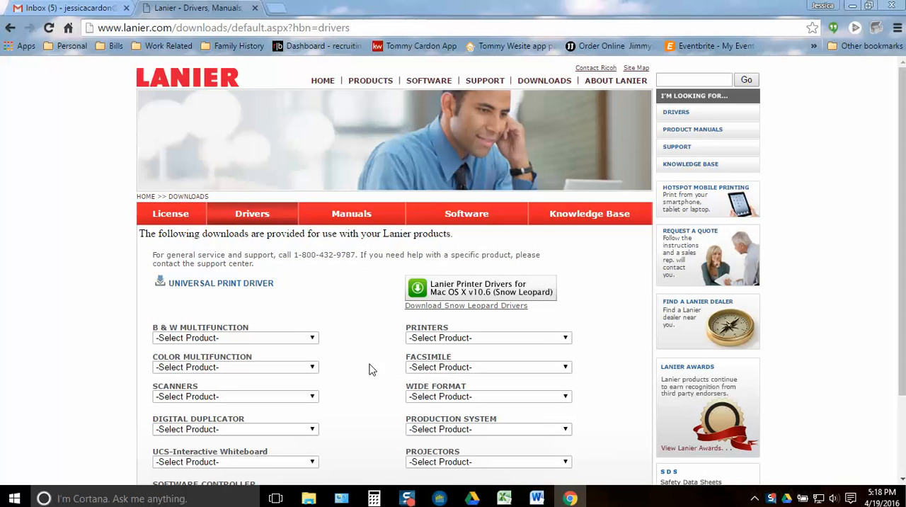
Choose LD540C/LD550C as the color multifunction product to view its drivers
scroll(350, 348, "down", 3)
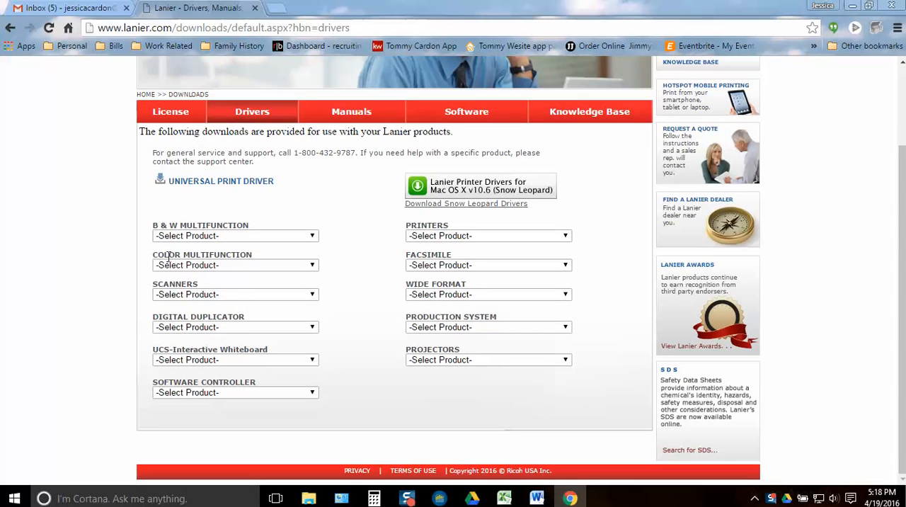
left_click(312, 266)
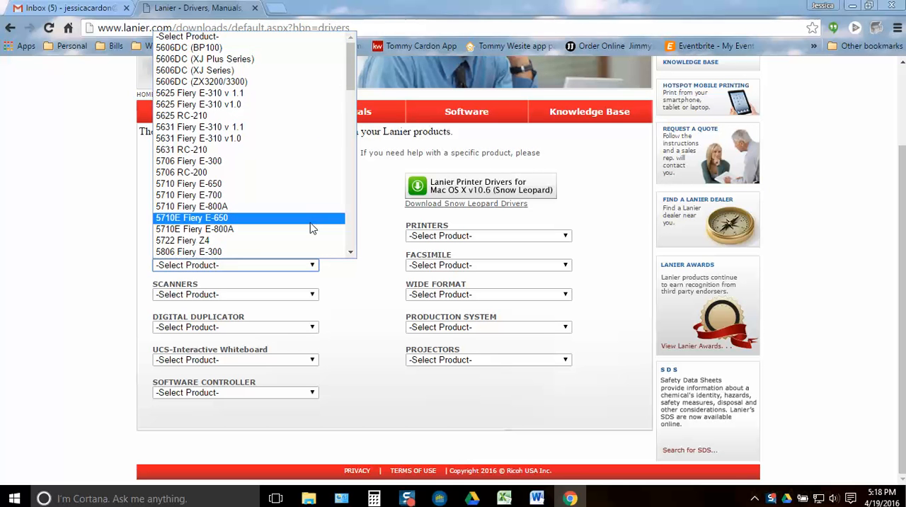
scroll(312, 228, "down", 5)
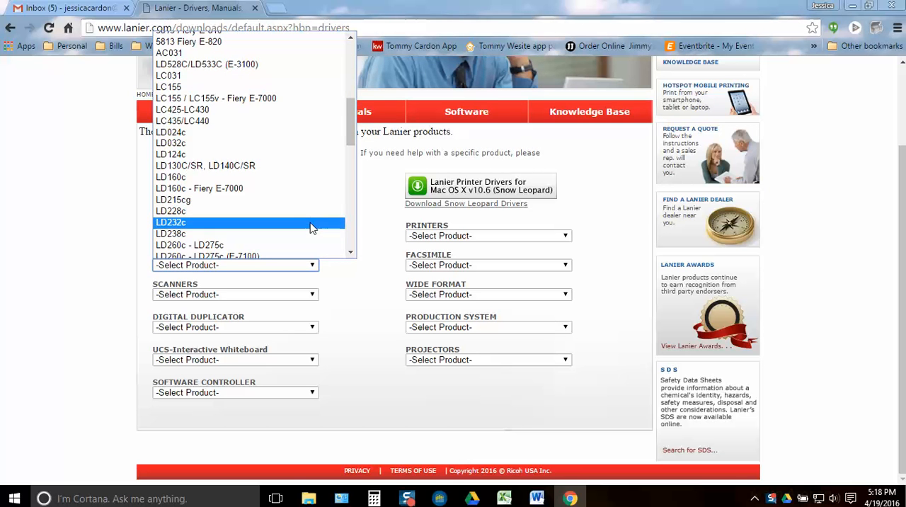
scroll(312, 227, "down", 10)
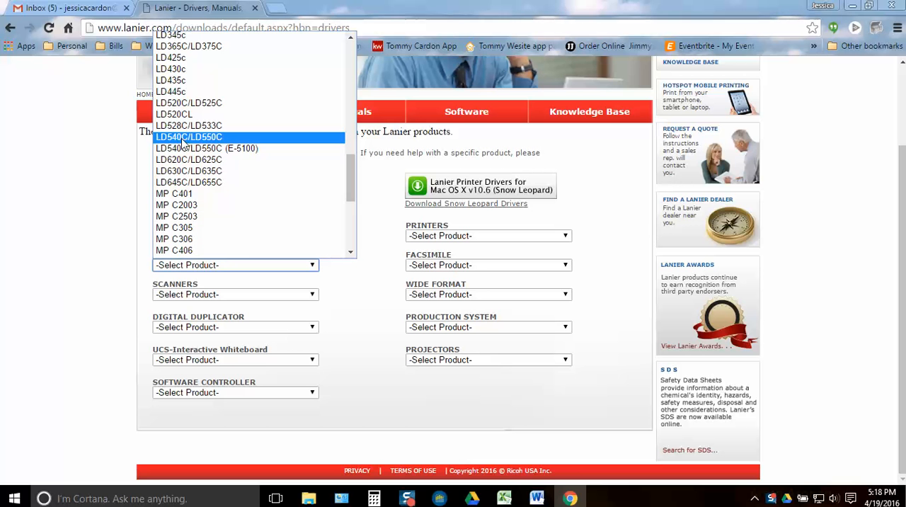
left_click(218, 137)
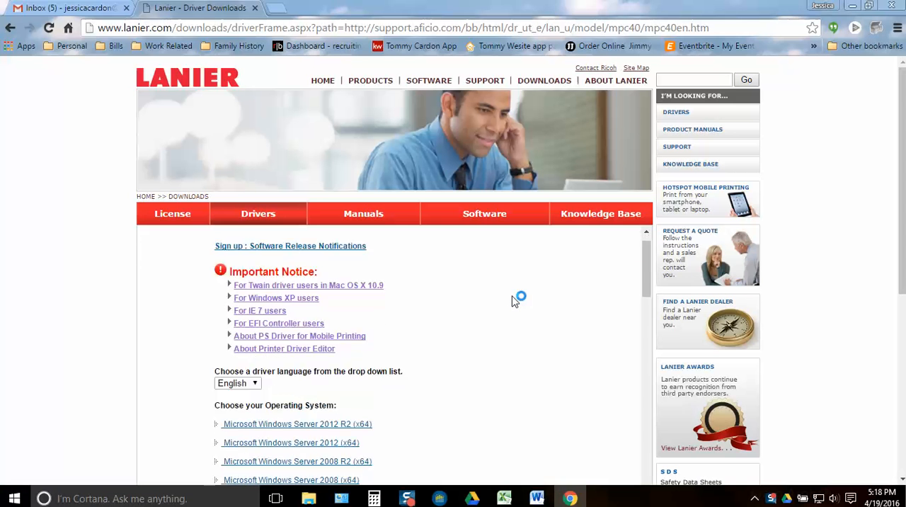
Show the driver downloads for Microsoft Windows 10 (x64)
scroll(515, 301, "down", 3)
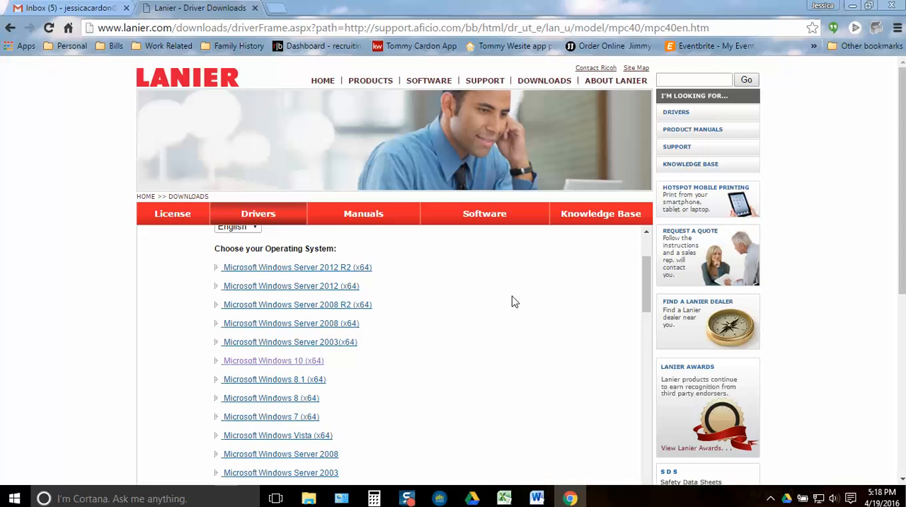
scroll(515, 300, "down", 1)
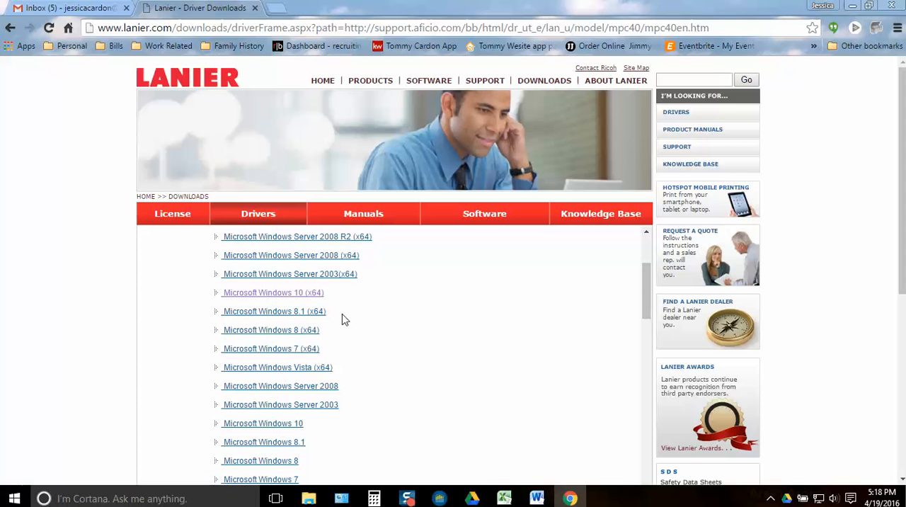
left_click(320, 300)
left_click(269, 295)
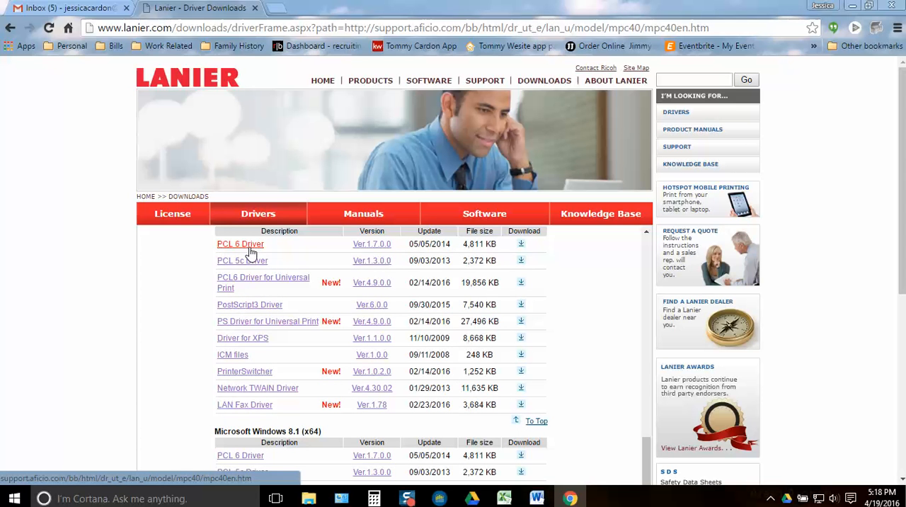
Download the PCL 6 Driver for Windows 10 (x64) and save it as z66555en in the Downloads folder
left_click(522, 245)
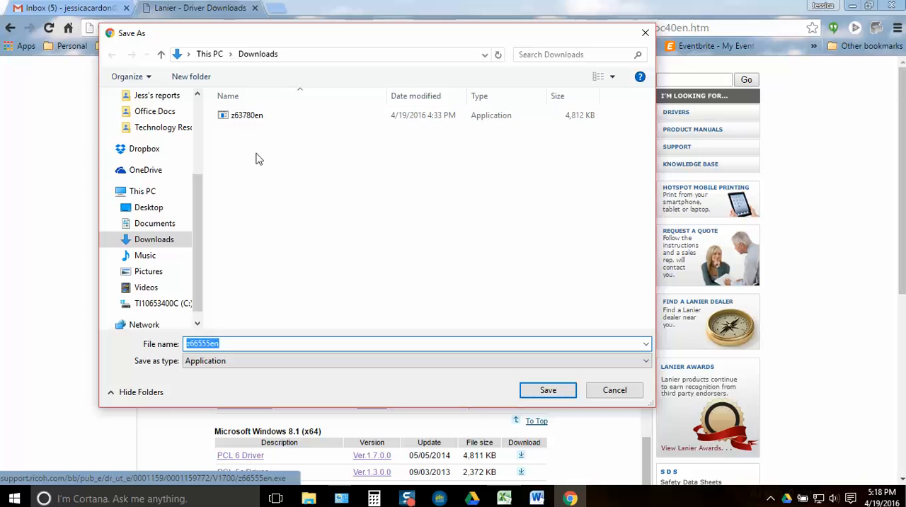
left_click(152, 242)
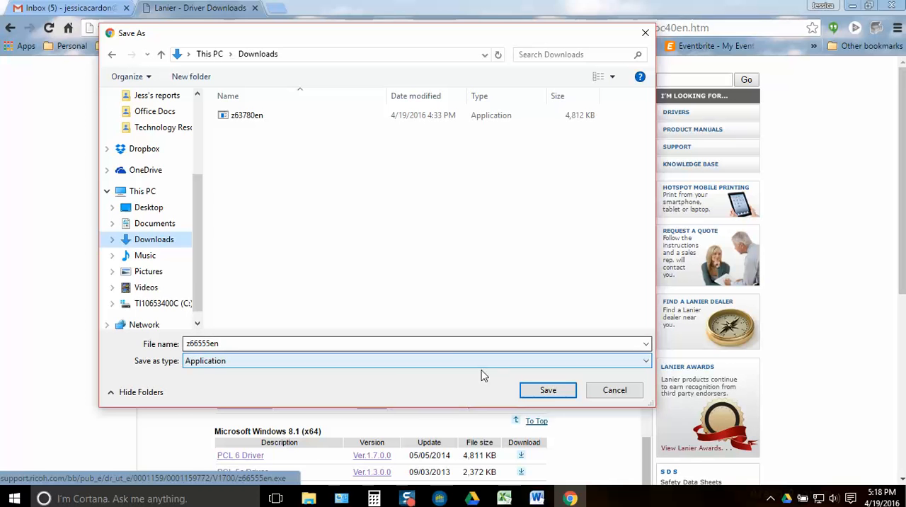
left_click(557, 393)
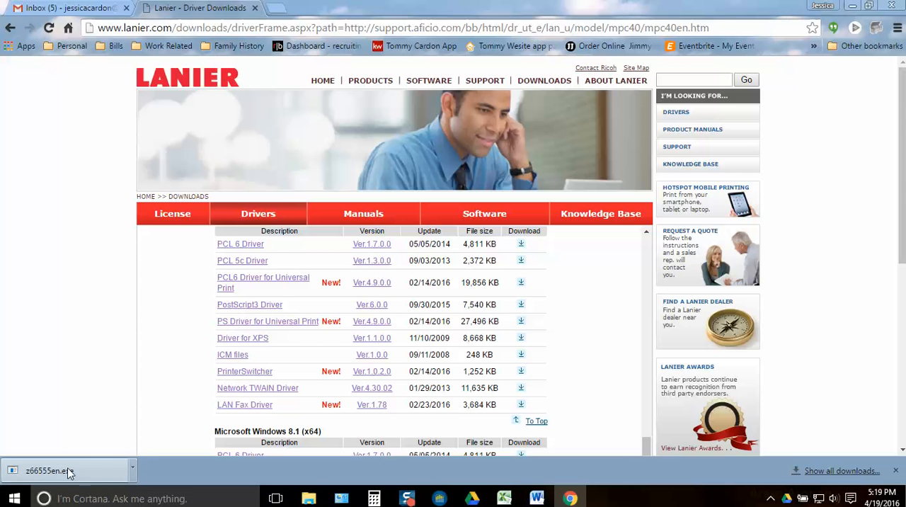
Check the Downloads folder in File Explorer for the downloaded driver file, and close the window
left_click(311, 500)
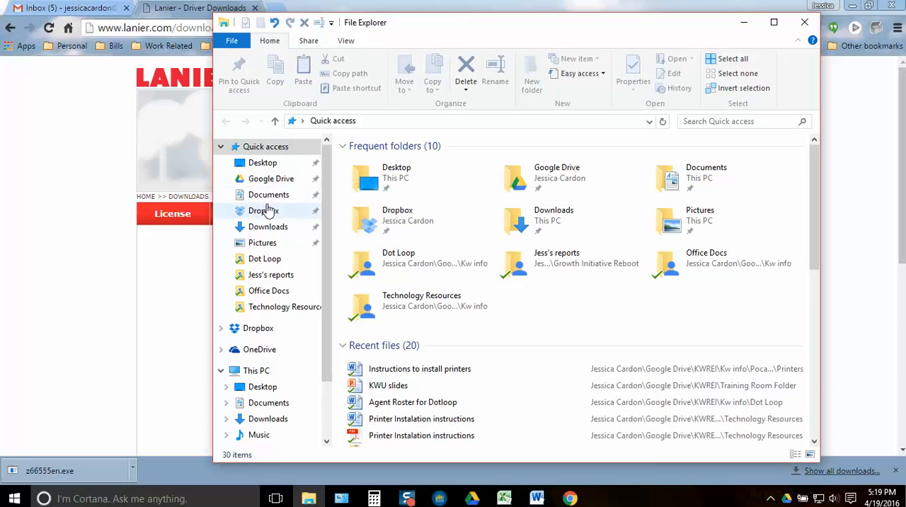
left_click(261, 226)
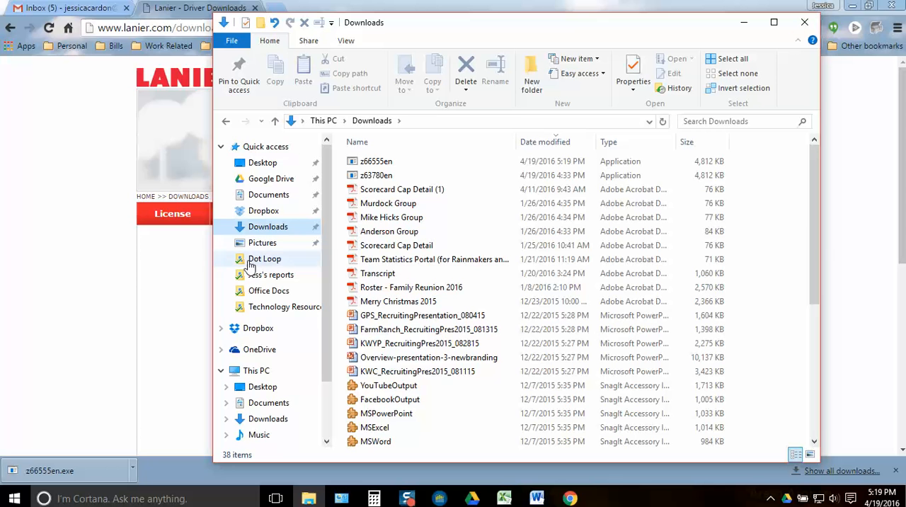
left_click(805, 22)
Run the downloaded z66555en.exe driver package and accept its license agreement
left_click(63, 470)
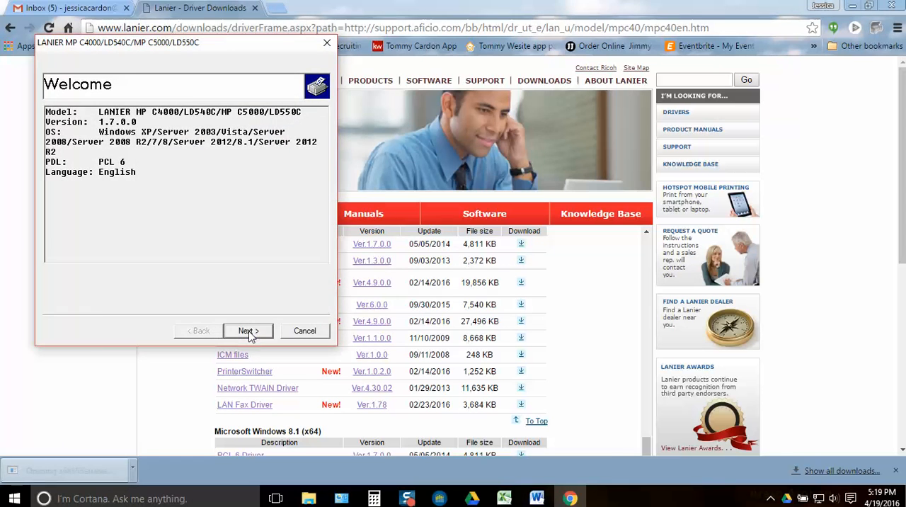
left_click_drag(205, 49, 366, 42)
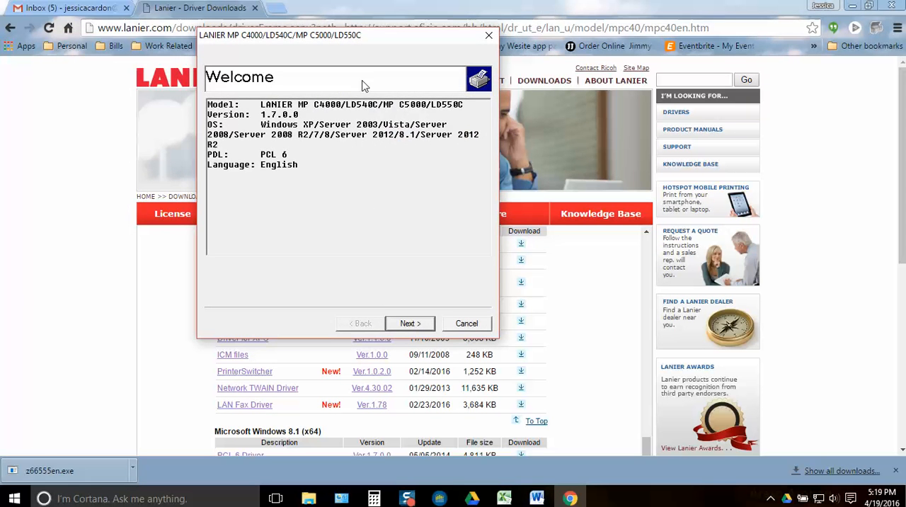
left_click(409, 323)
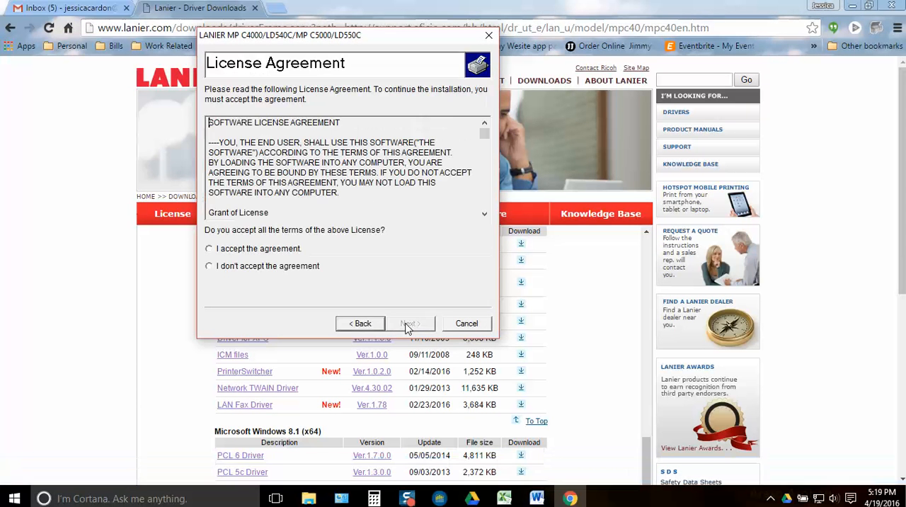
left_click(210, 250)
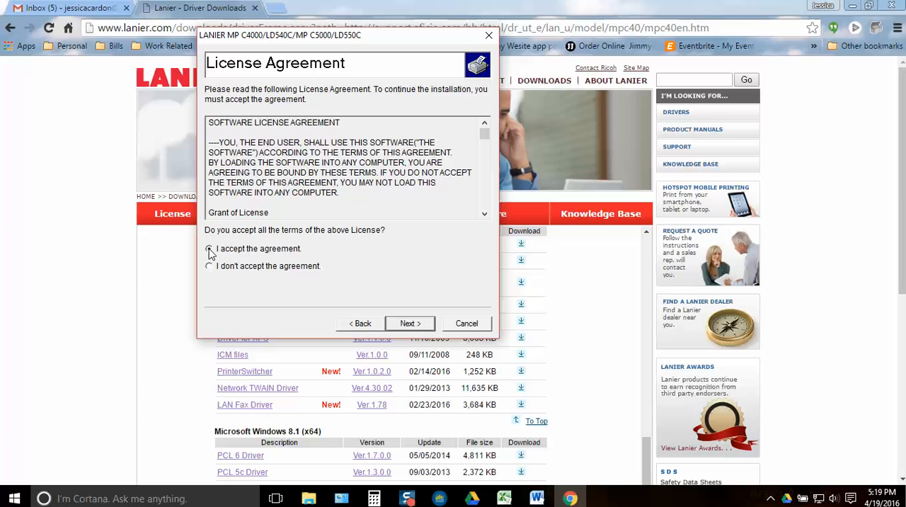
left_click(411, 323)
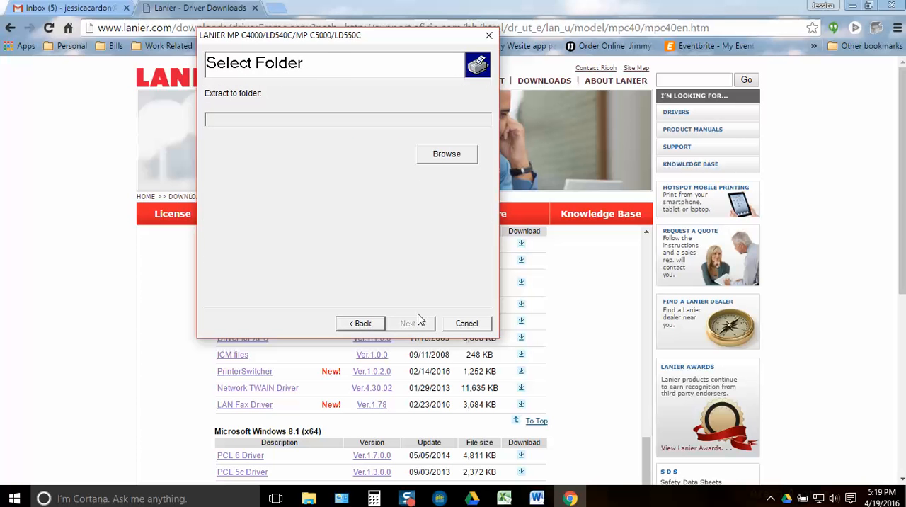
Extract the driver files to the Desktop and finish the extraction
left_click(455, 161)
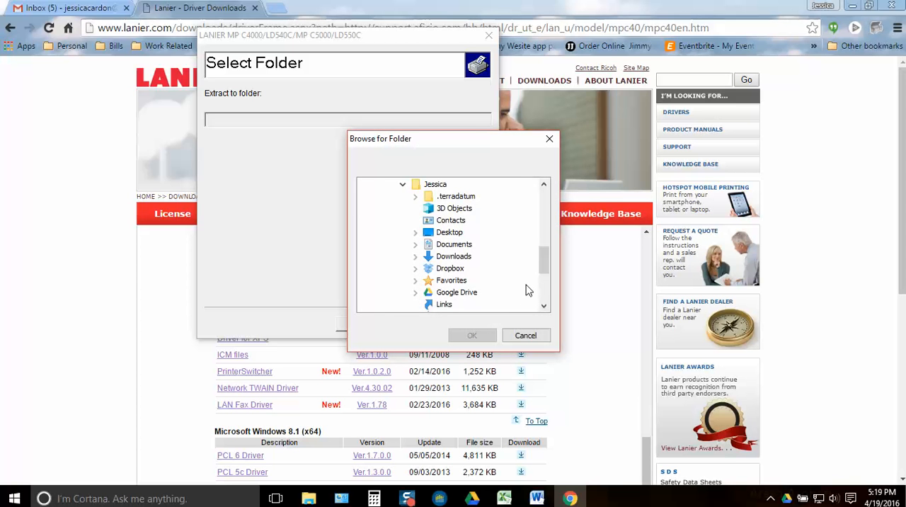
left_click_drag(543, 268, 552, 216)
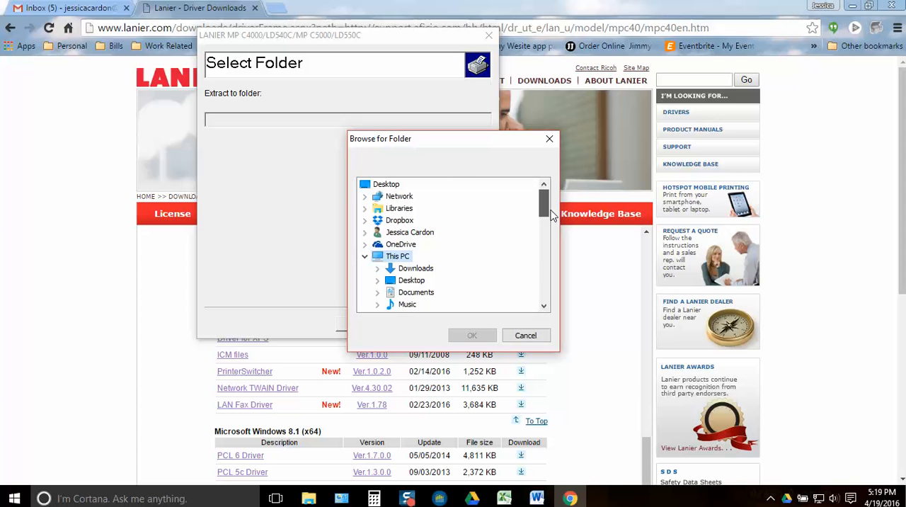
left_click(388, 185)
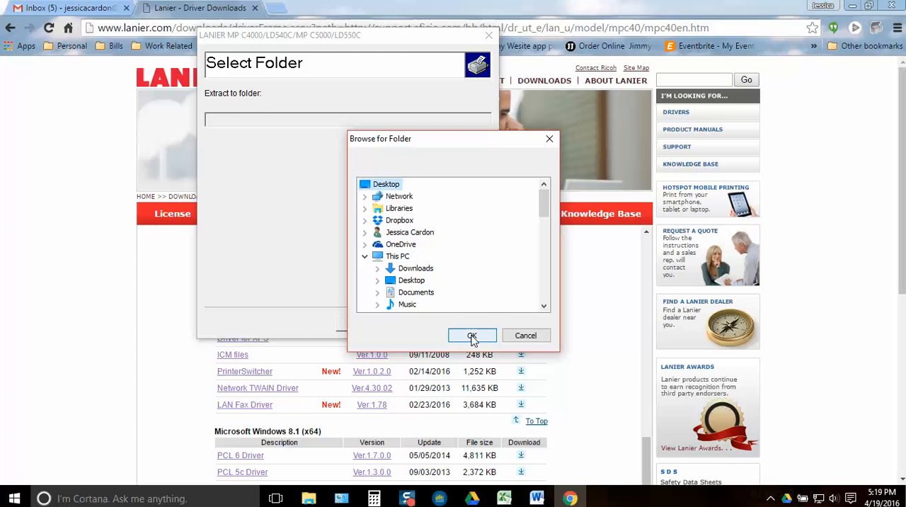
left_click(472, 335)
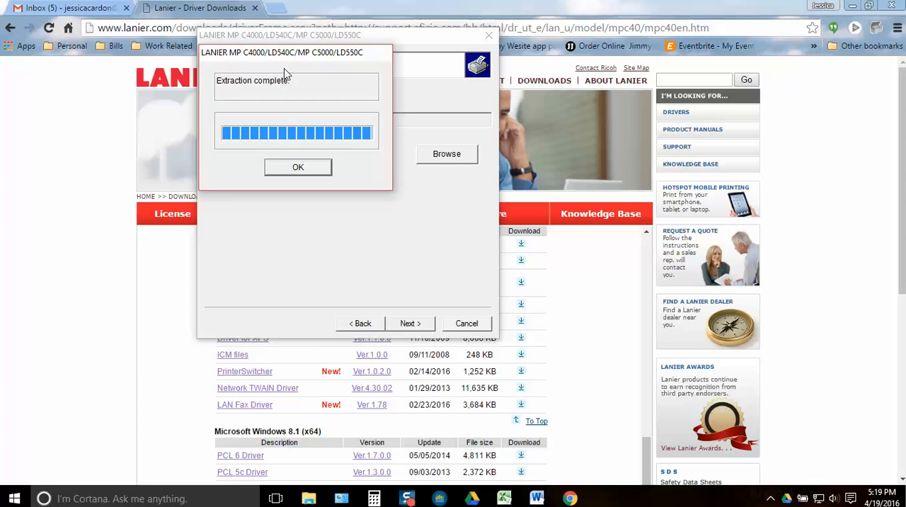
left_click(297, 169)
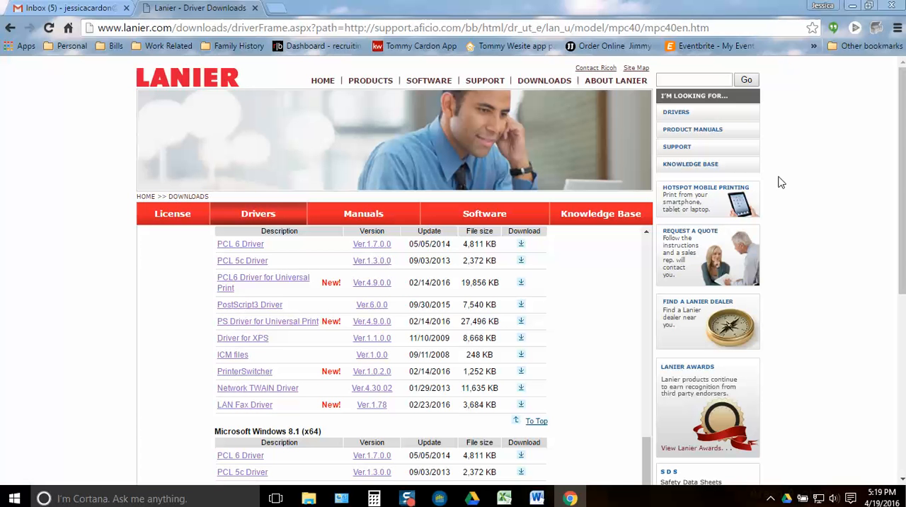
Close the browser and open Devices and Printers in the Control Panel
left_click(892, 6)
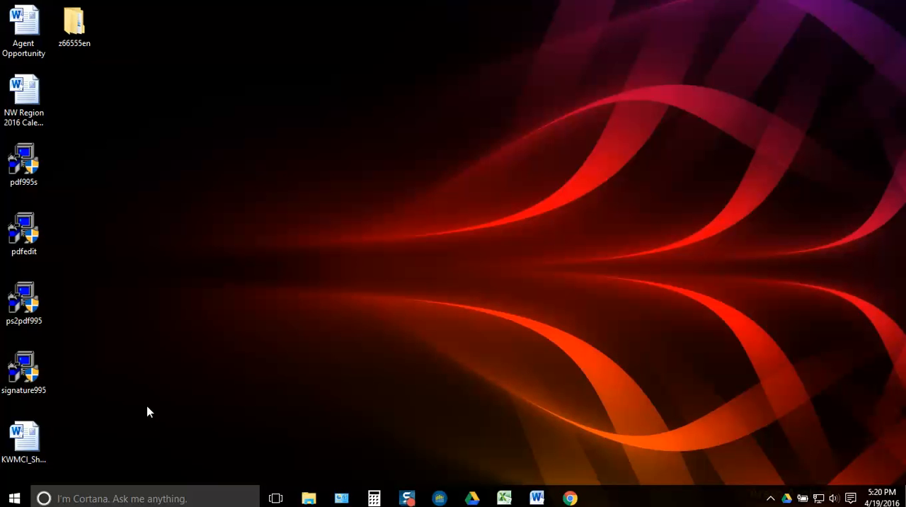
right_click(17, 498)
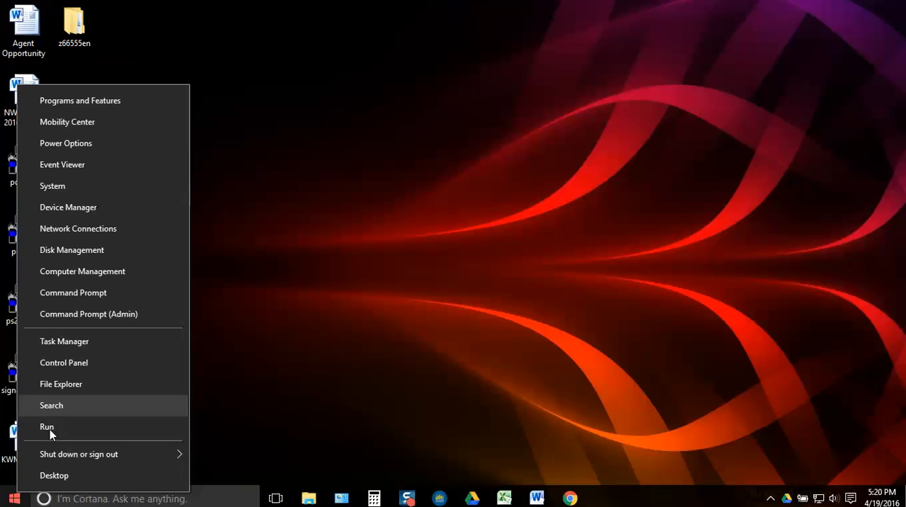
left_click(64, 371)
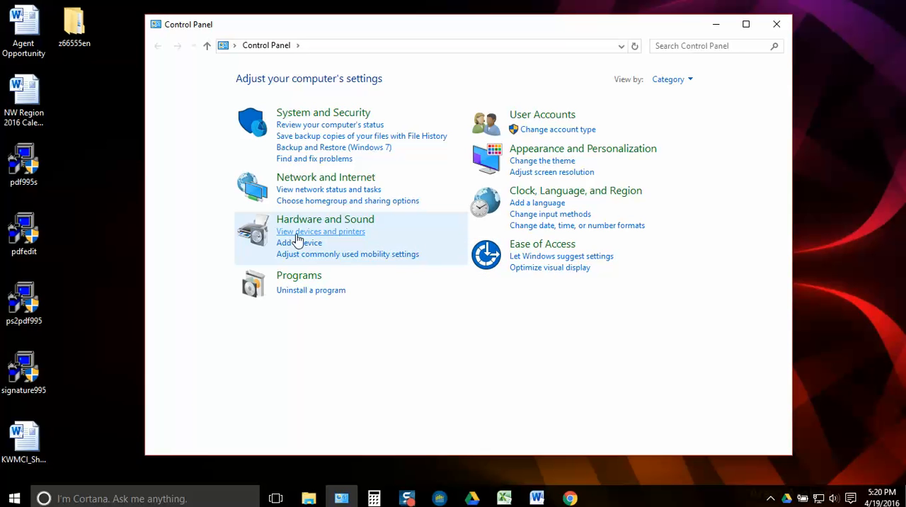
left_click(356, 234)
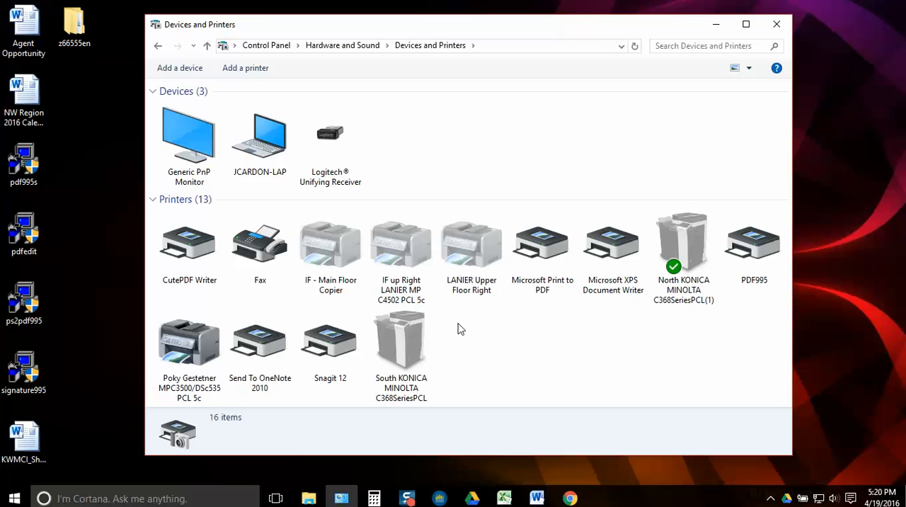
Start adding an unlisted printer using a TCP/IP address or hostname, with the device type set to TCP/IP Device
left_click(263, 73)
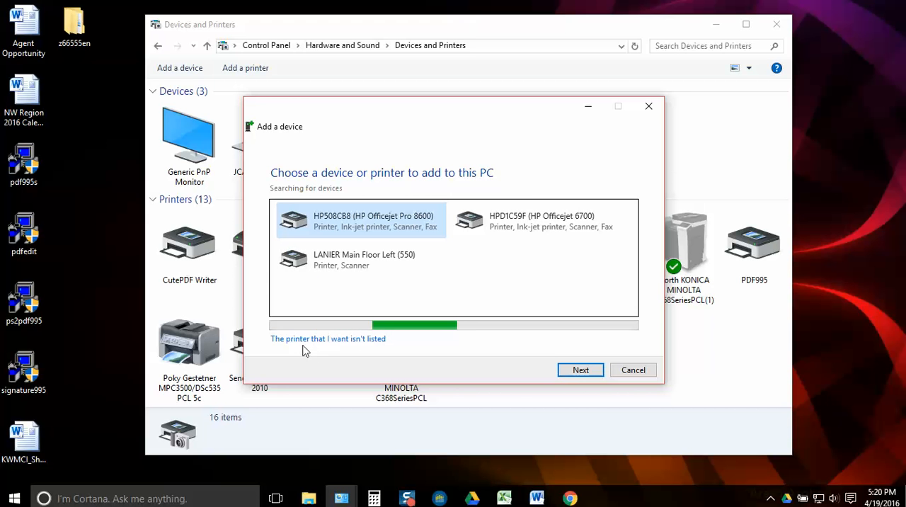
left_click(345, 340)
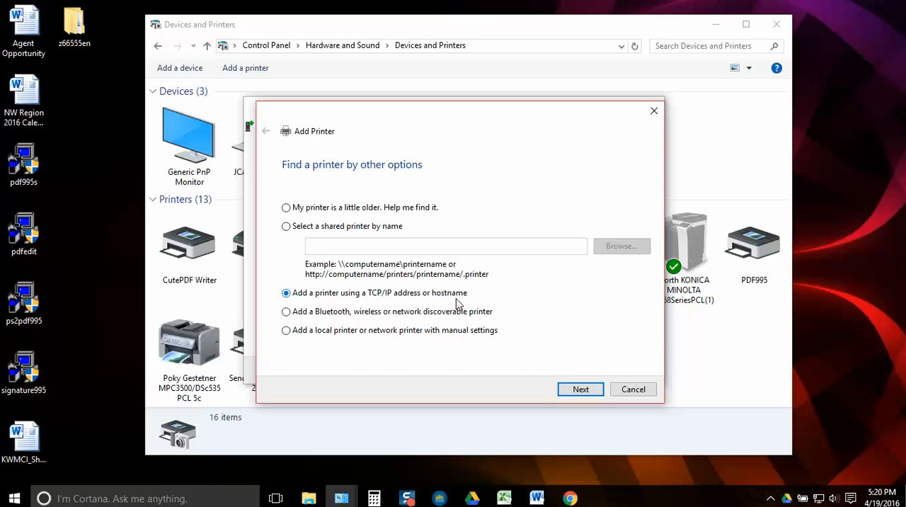
left_click(581, 390)
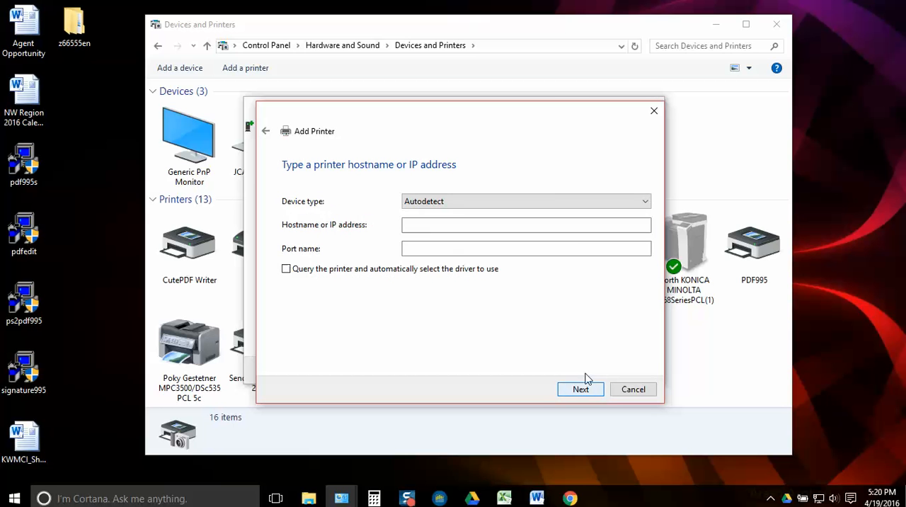
left_click(573, 204)
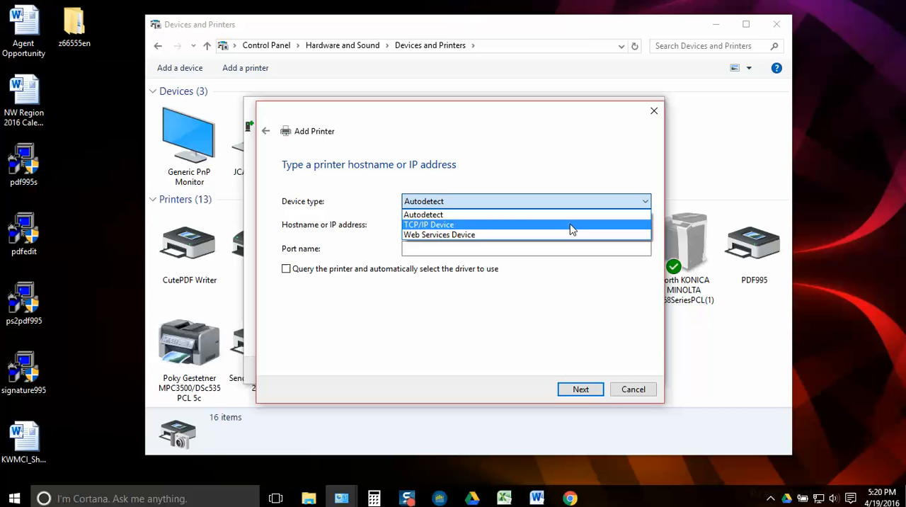
left_click(572, 225)
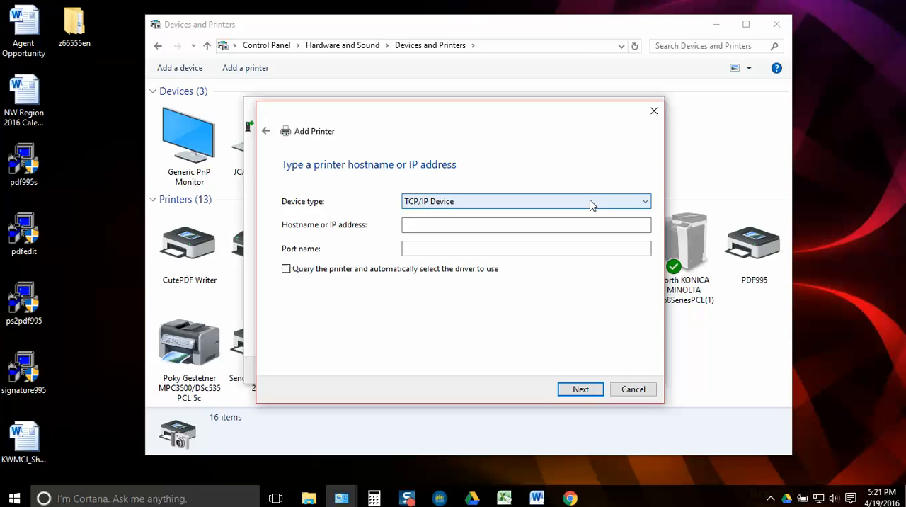
Enter 192.168.1.29 as the printer's IP address and continue to the driver selection
left_click(429, 225)
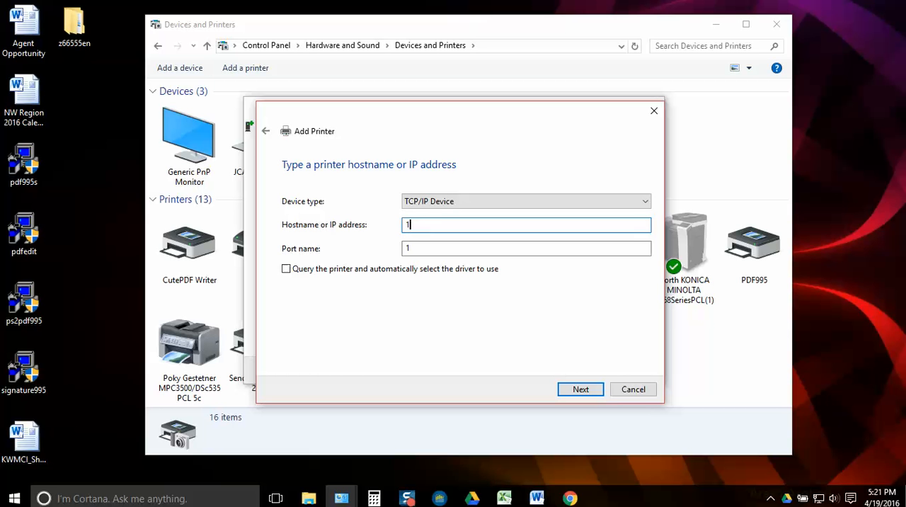
type("2.168.1")
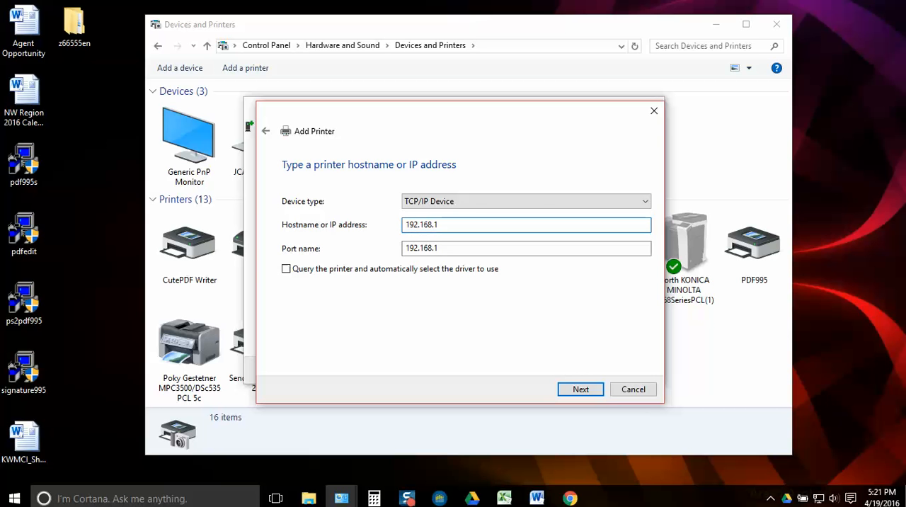
type(".29")
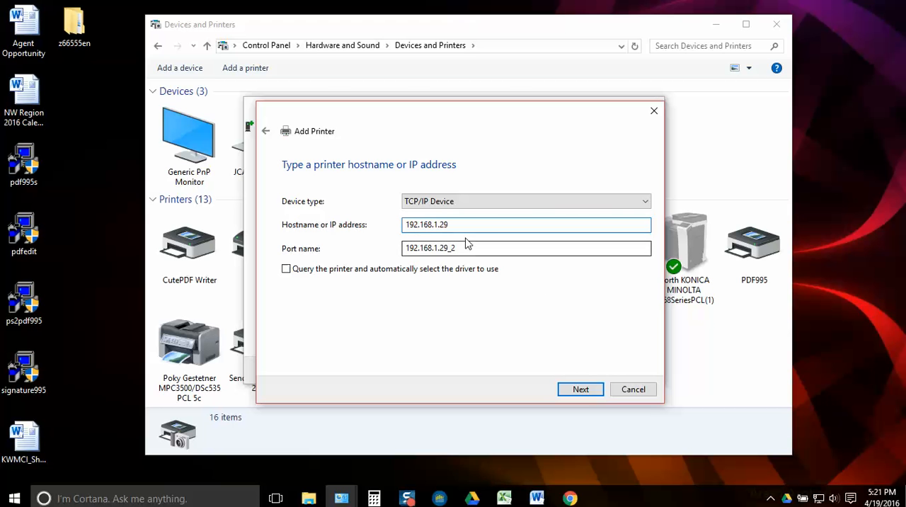
left_click(580, 389)
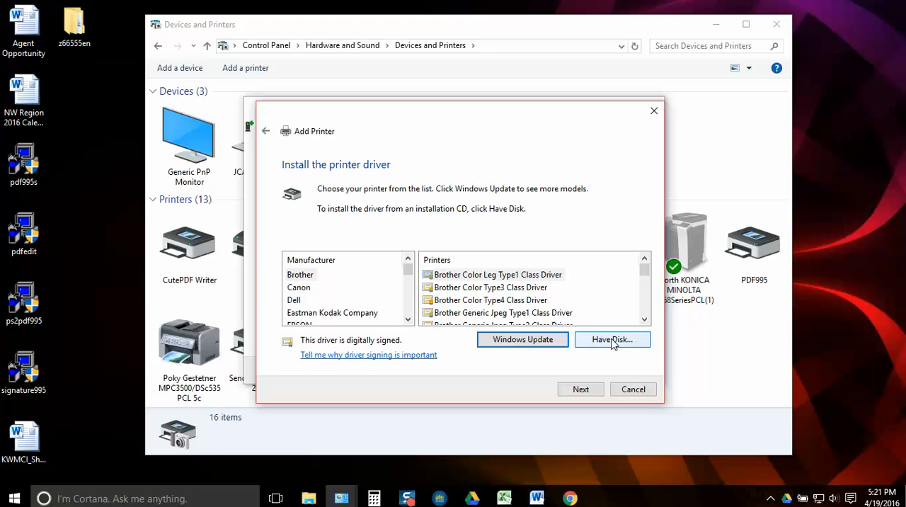
Load the driver from disk using the OEMSETUP file in the disk1 folder of z66555en on the Desktop
left_click(613, 340)
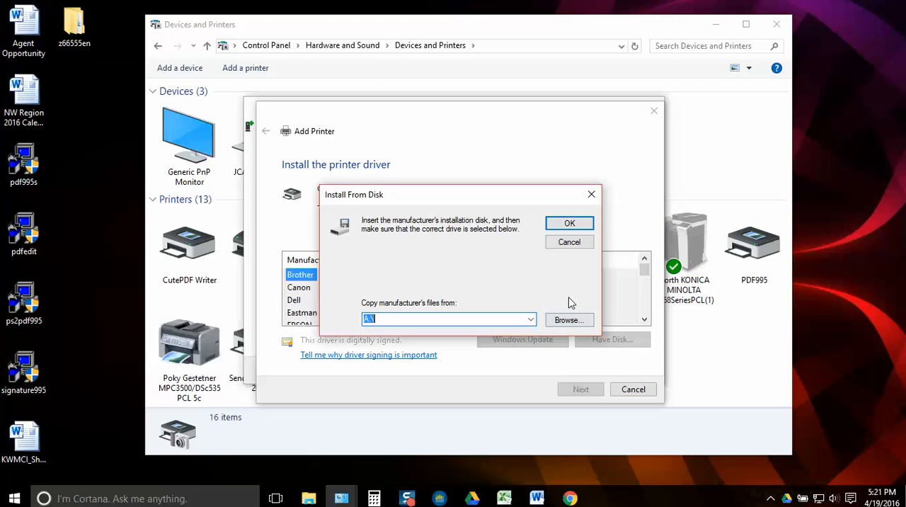
left_click(569, 320)
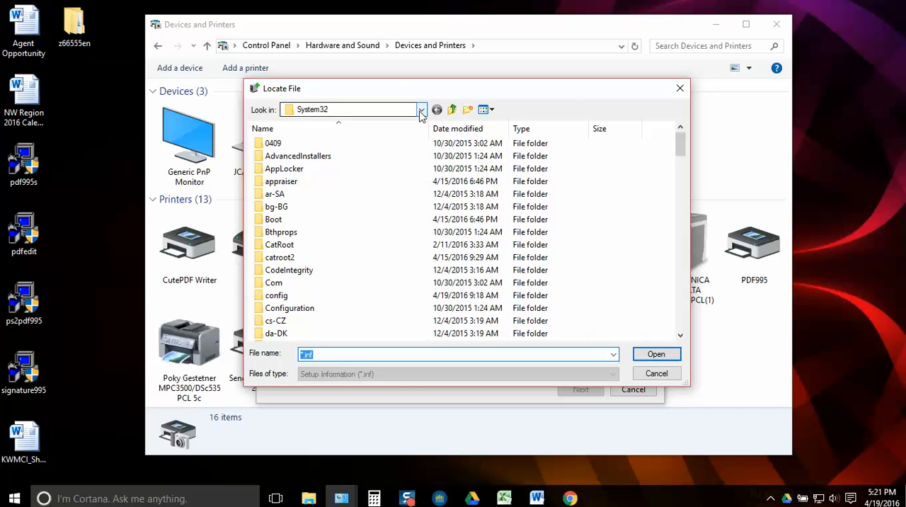
left_click(422, 112)
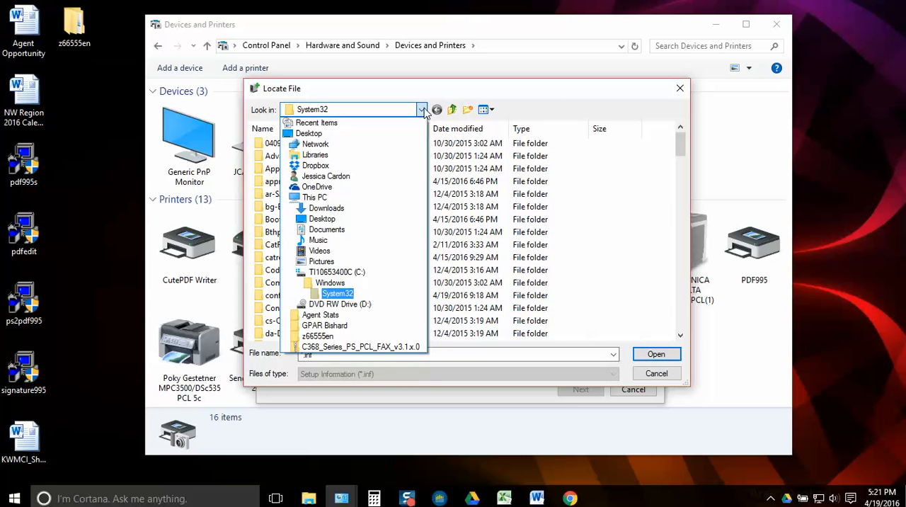
left_click(322, 136)
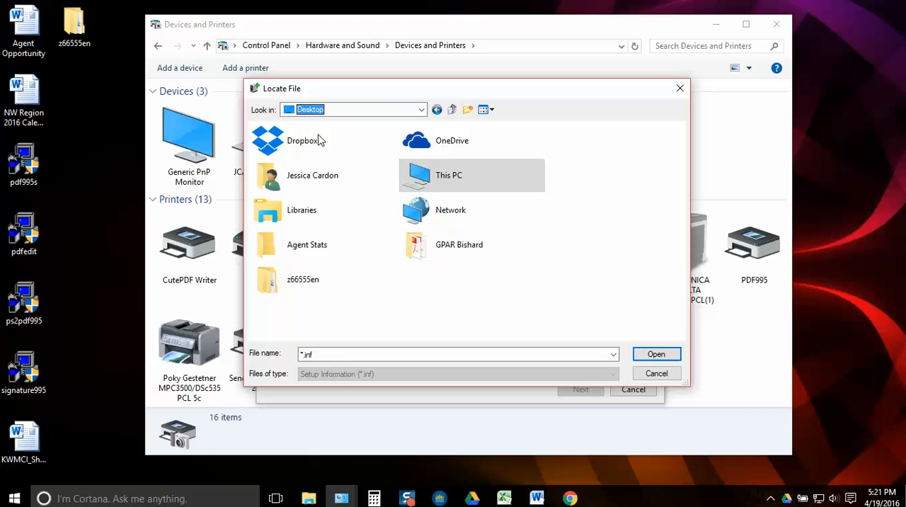
double_click(303, 280)
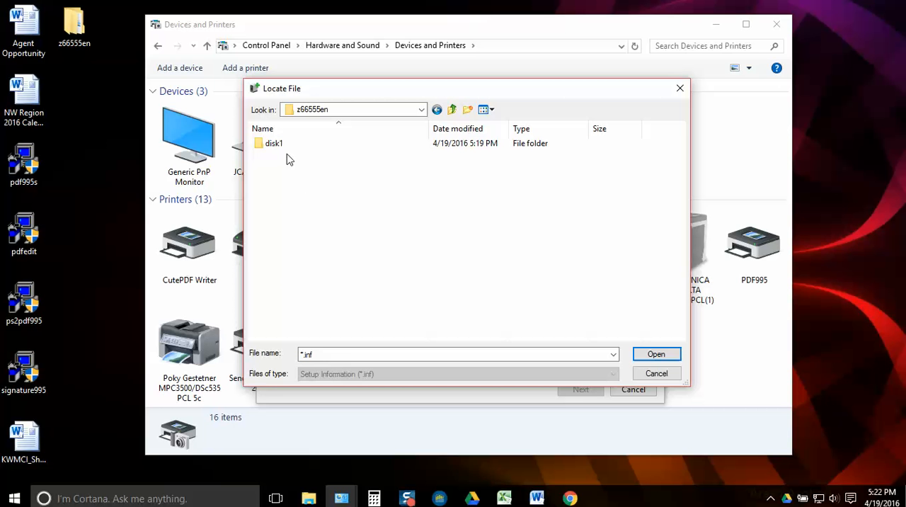
double_click(274, 143)
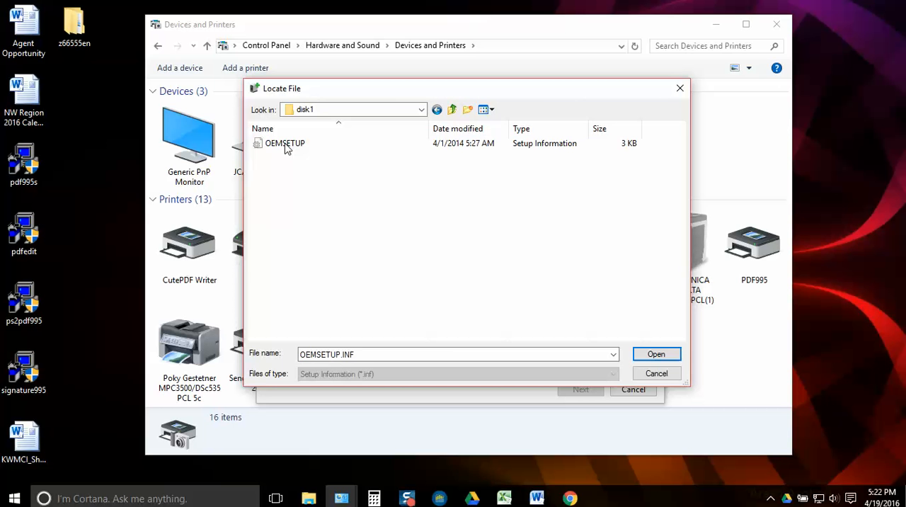
left_click(290, 145)
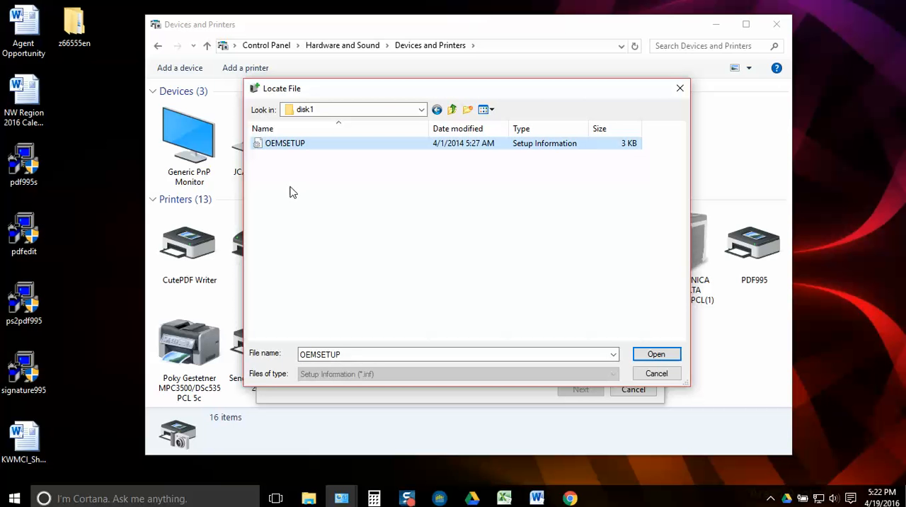
left_click(656, 358)
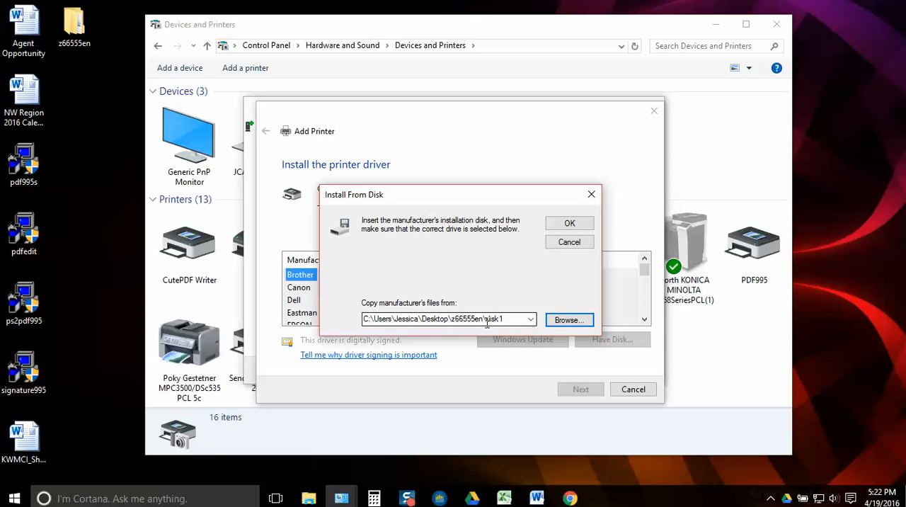
left_click(570, 224)
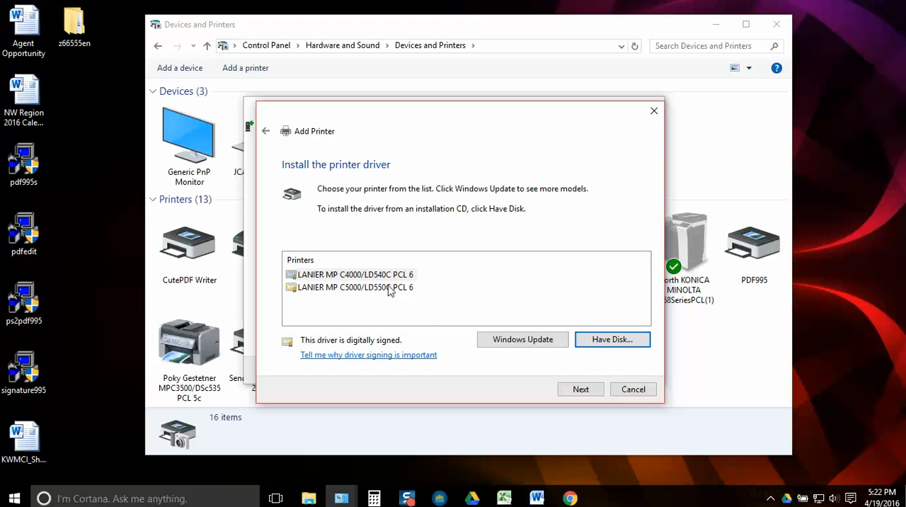
Choose the LANIER MP C5000/LD550C PCL 6 driver and replace the currently installed driver
left_click(362, 289)
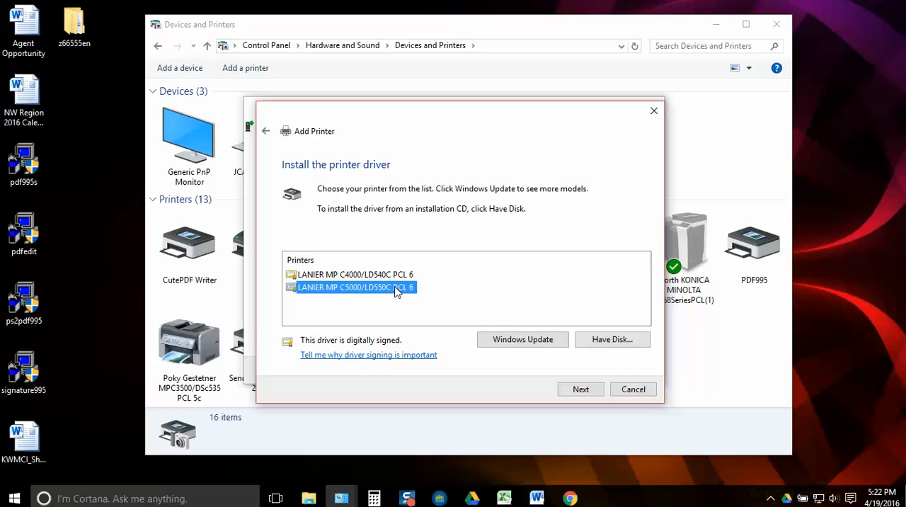
left_click(581, 389)
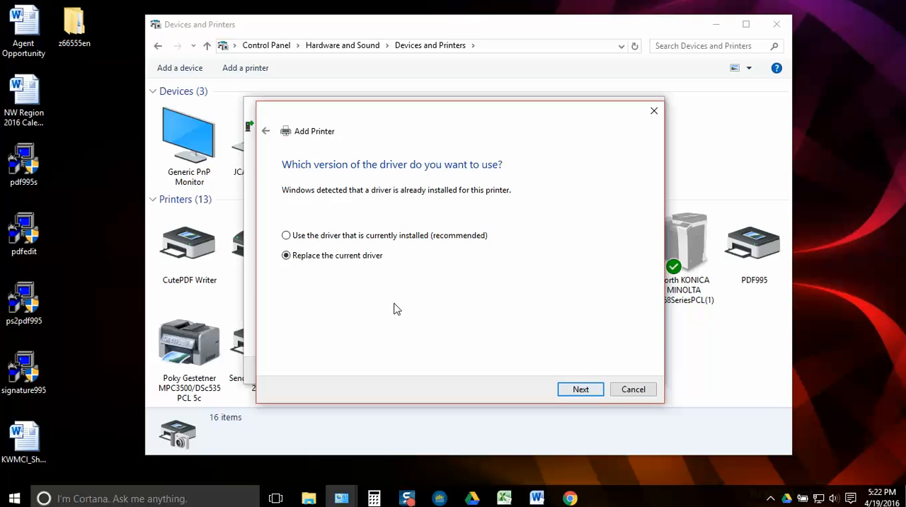
left_click(581, 389)
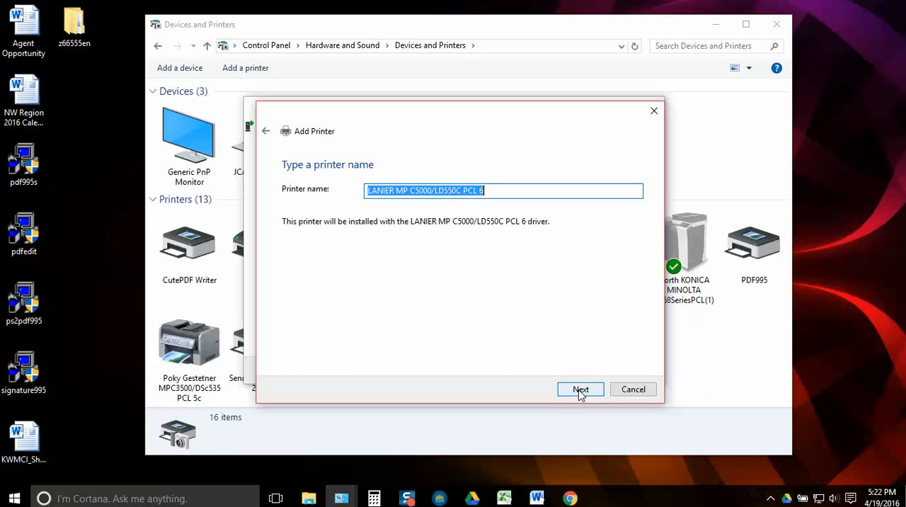
Name the printer "Poky Left LANIER MP C5000/LD550C PCL 6" and finish adding it without sharing
left_click(368, 192)
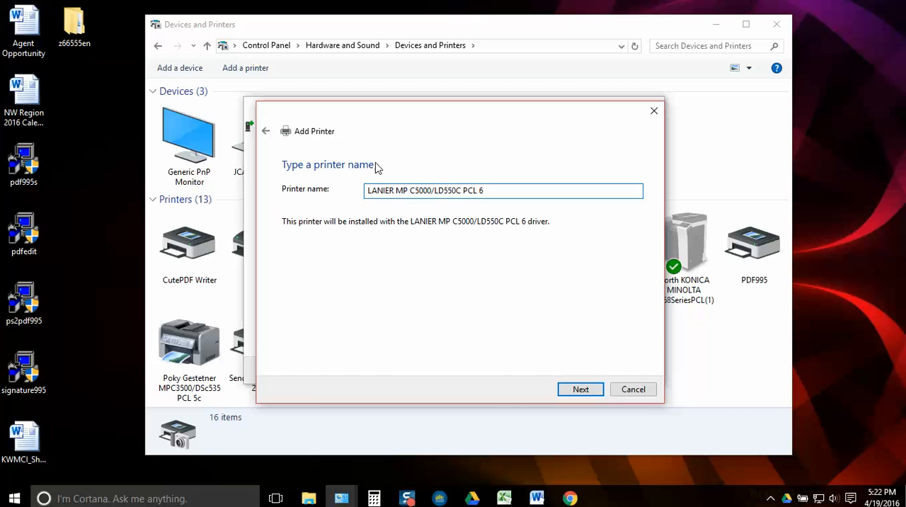
type("Poky")
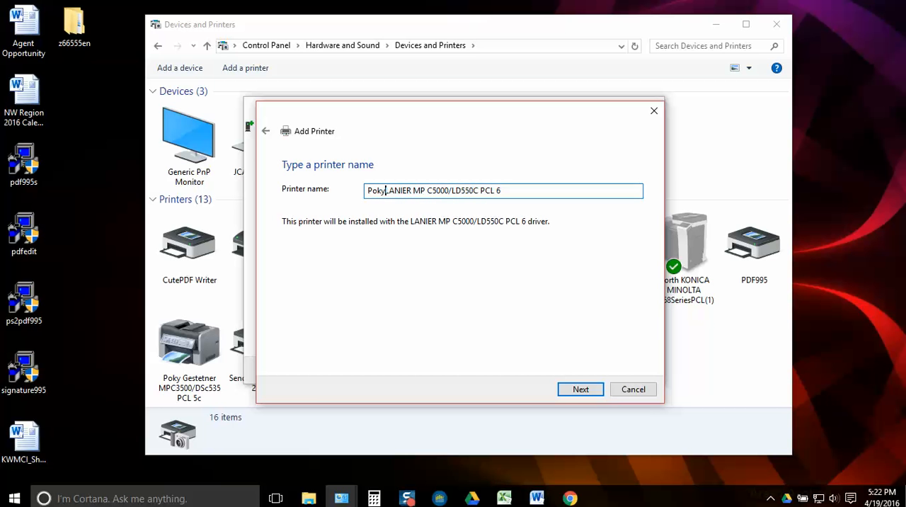
type(" Left")
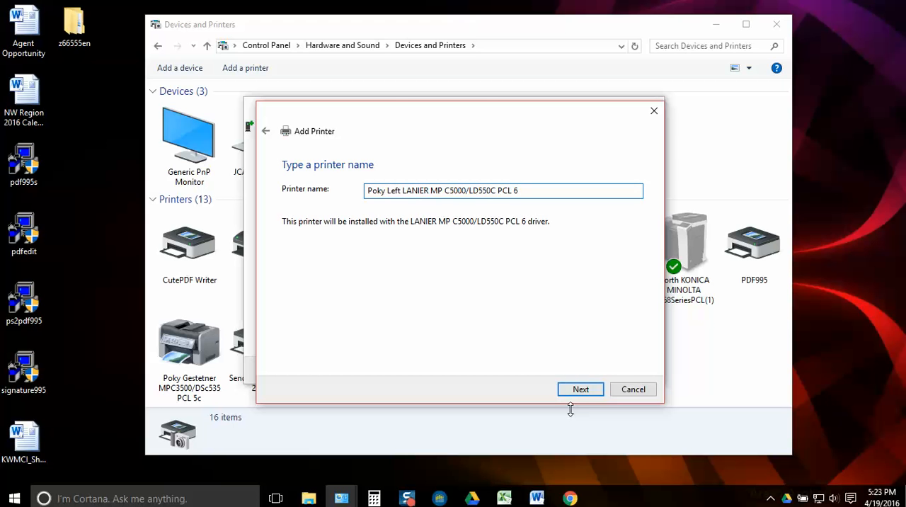
left_click(582, 391)
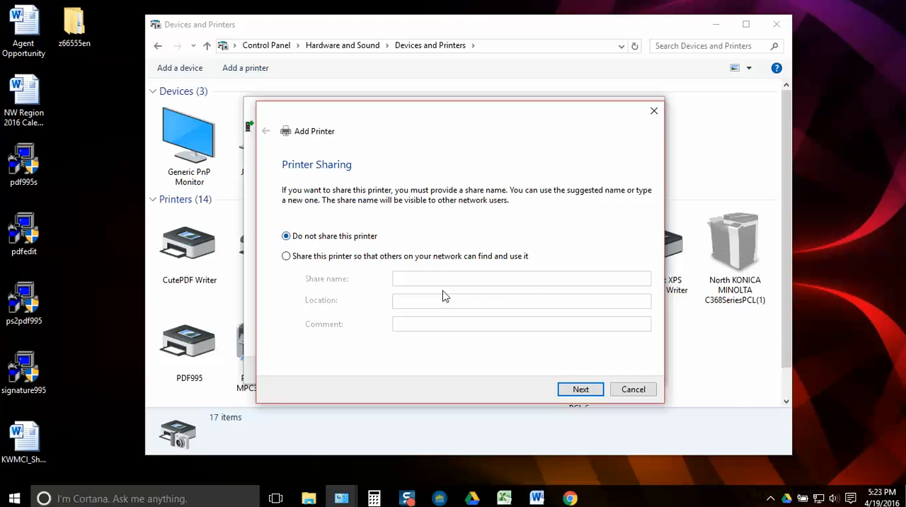
left_click(581, 390)
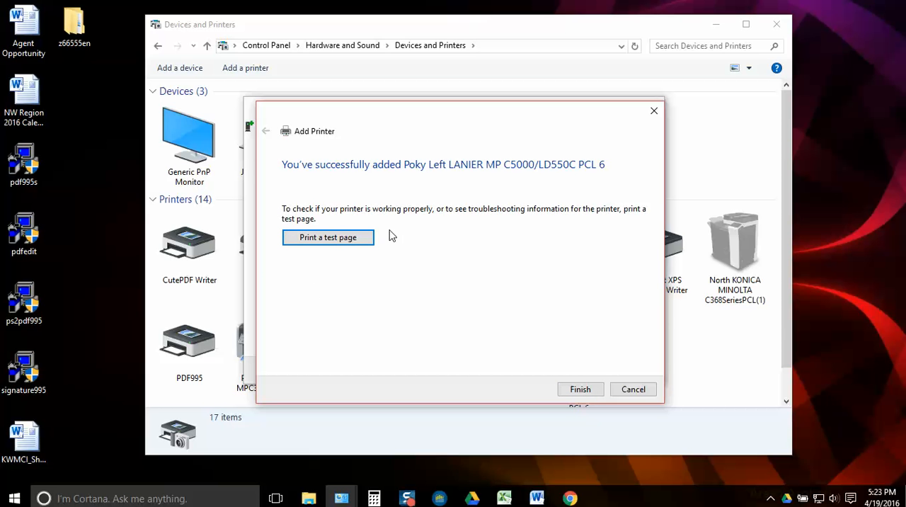
left_click(580, 391)
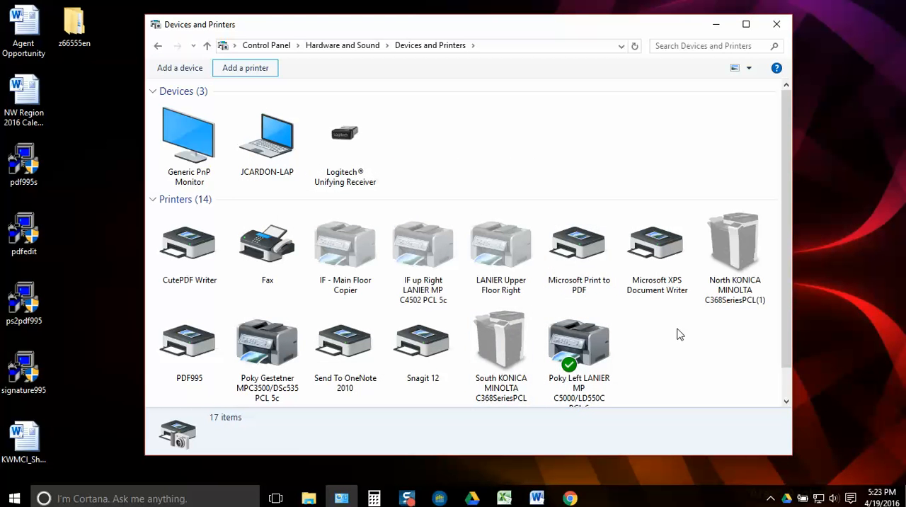
Open the printing preferences from the printer properties of the new Poky Left LANIER printer
left_click_drag(786, 275, 786, 307)
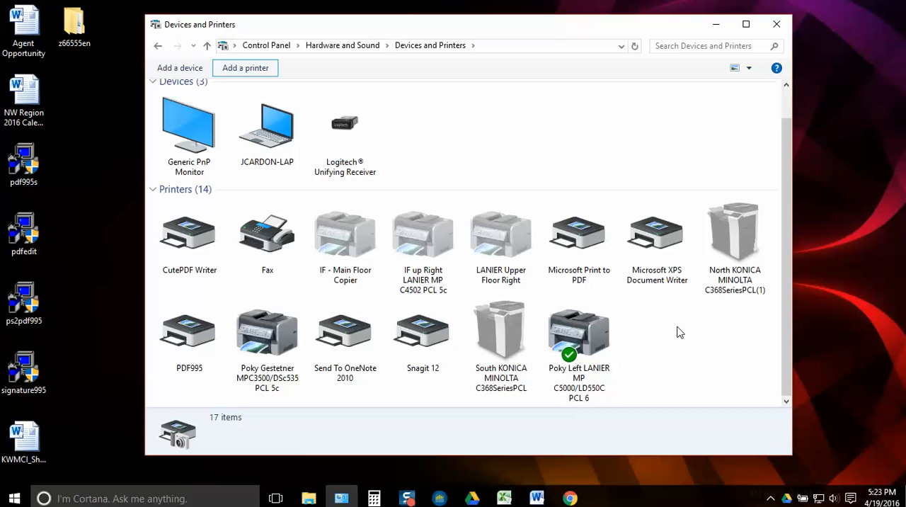
right_click(586, 333)
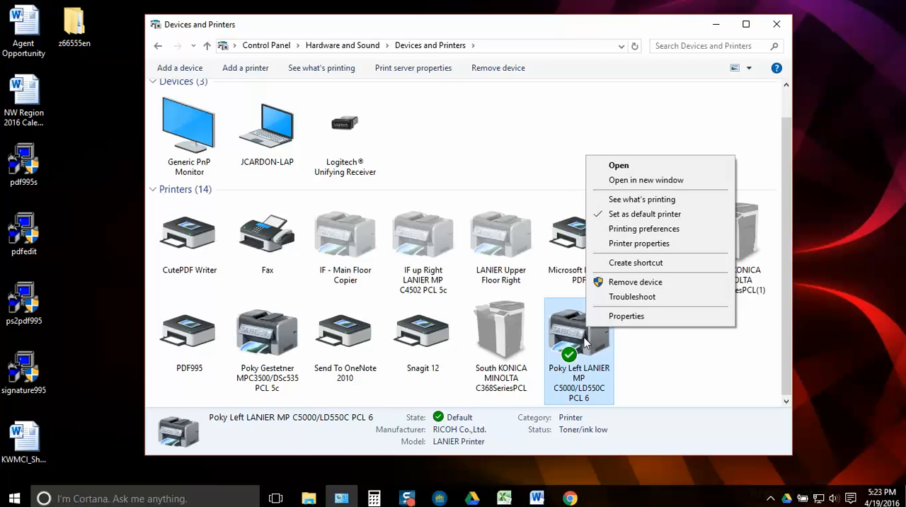
left_click(639, 244)
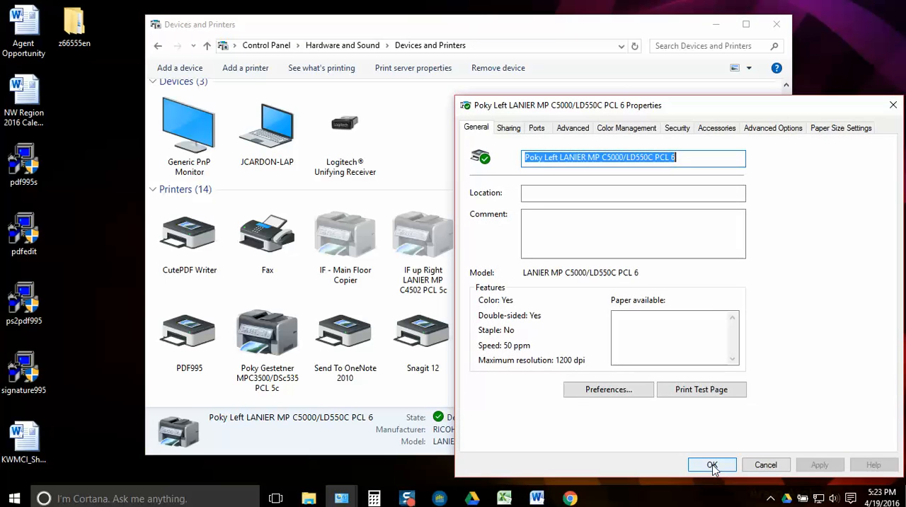
left_click_drag(724, 103, 613, 34)
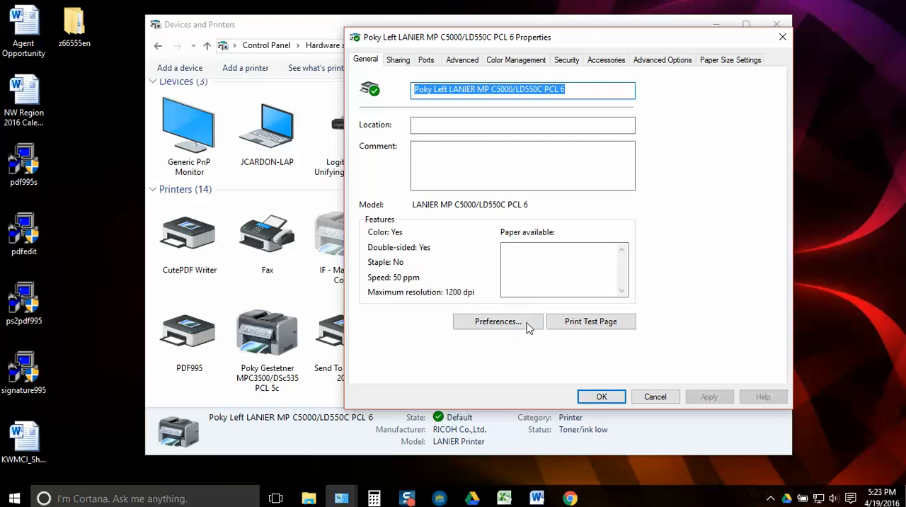
left_click(499, 330)
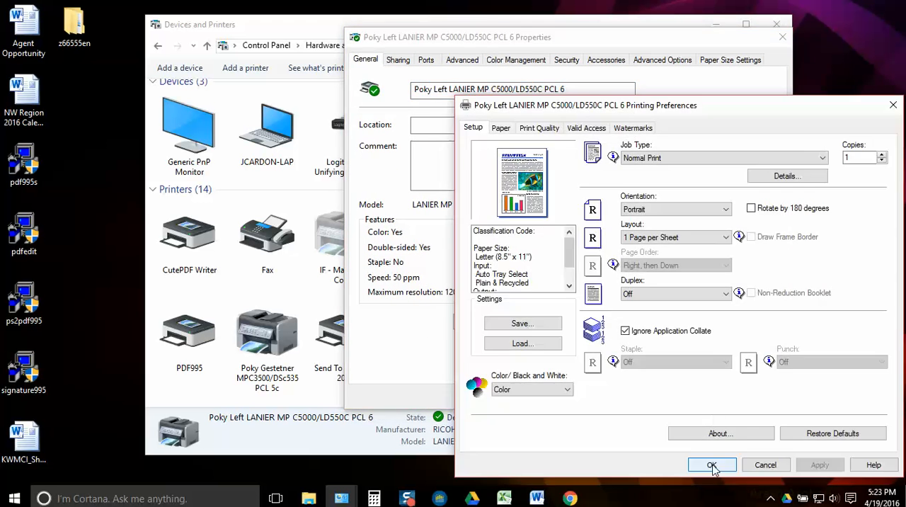
left_click_drag(715, 115, 545, 68)
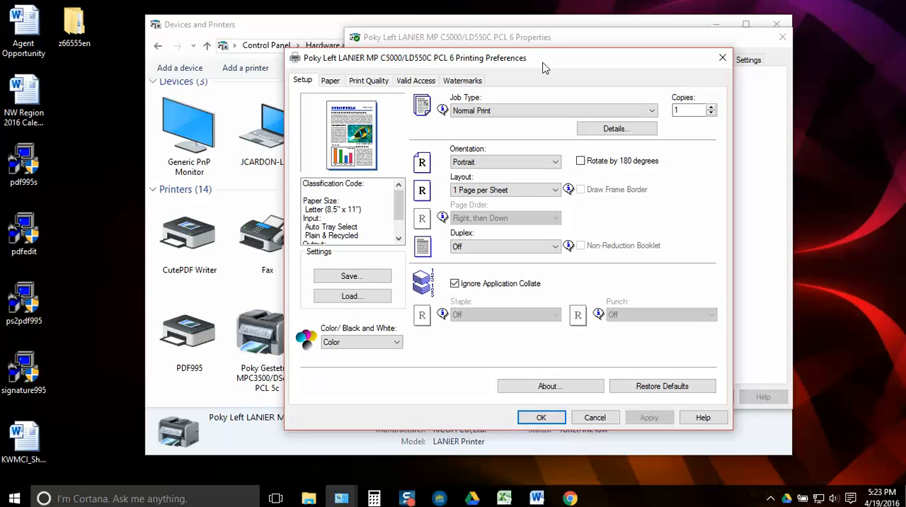
Set the default printing to Black and White with Duplex set to Open to Left
left_click(390, 341)
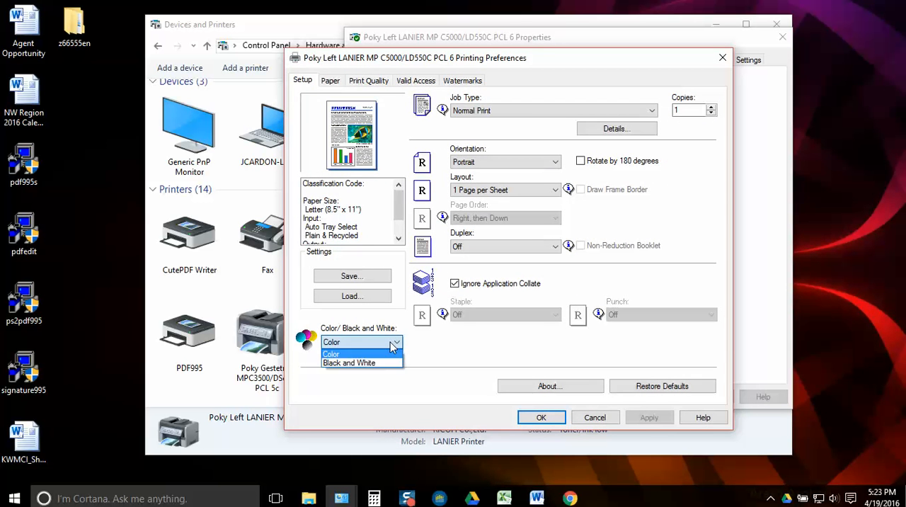
left_click(387, 364)
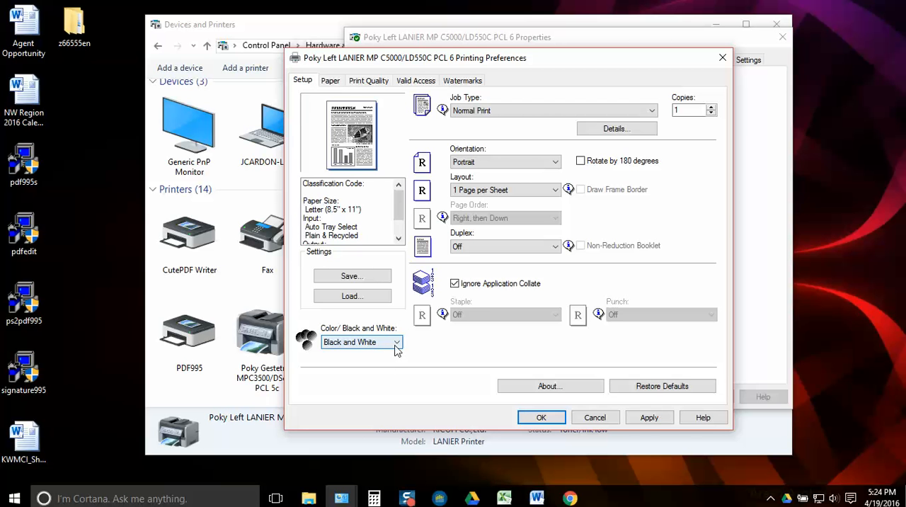
left_click(555, 247)
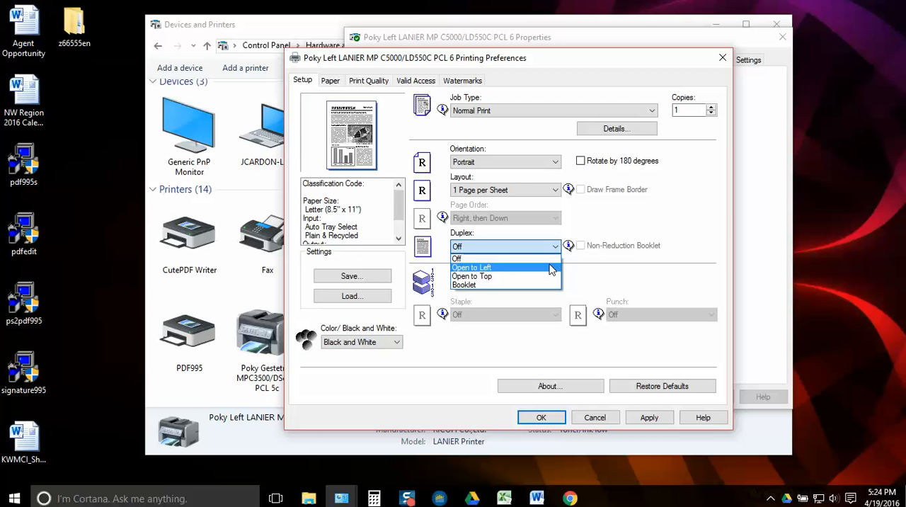
left_click(550, 268)
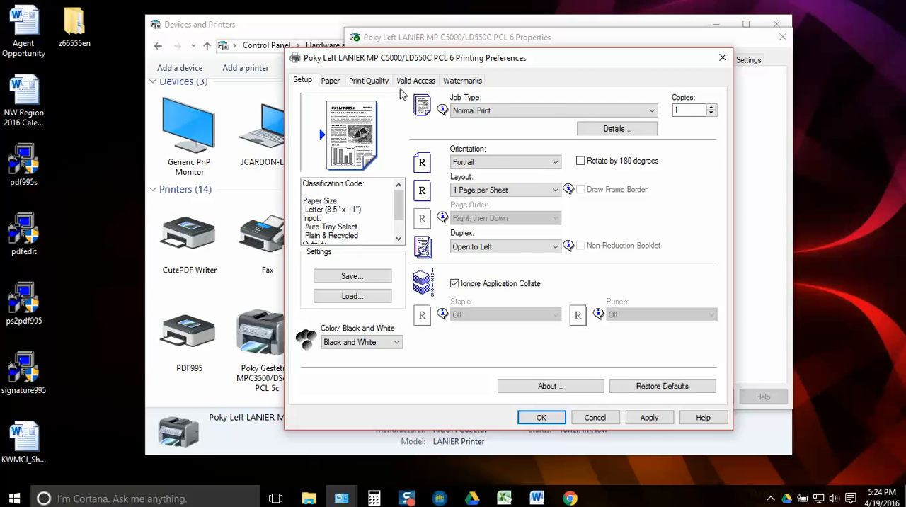
Enter the user code for Valid Access, then apply and close the printing preferences
left_click(424, 82)
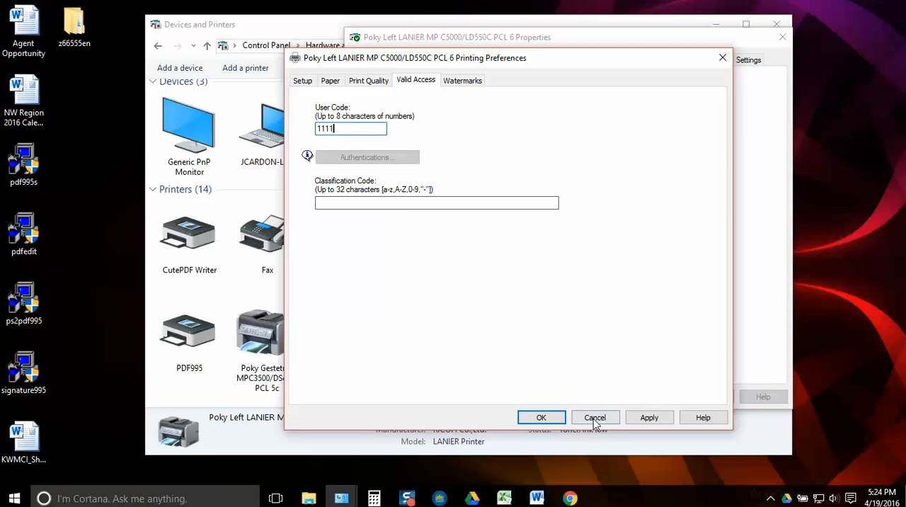
left_click(648, 421)
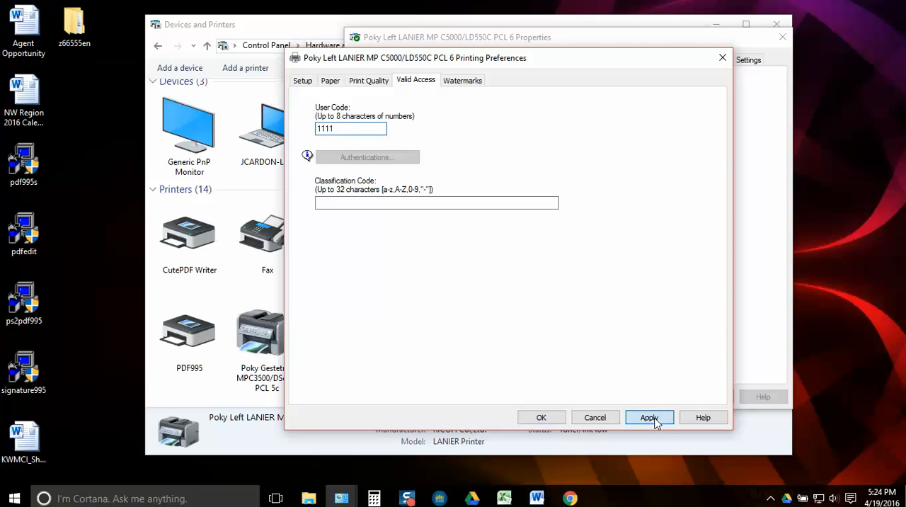
left_click(541, 417)
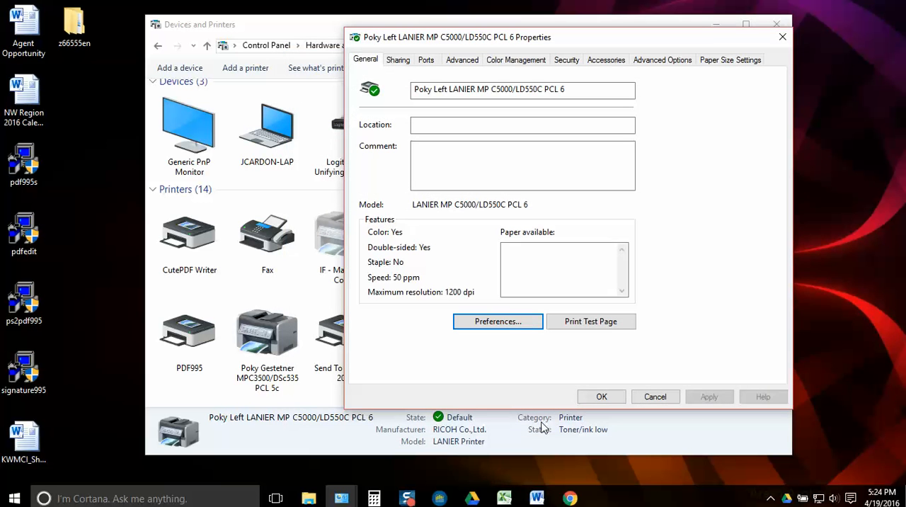
Print a test page on the Poky Left LANIER printer, then close its properties and the Devices and Printers window
left_click(599, 322)
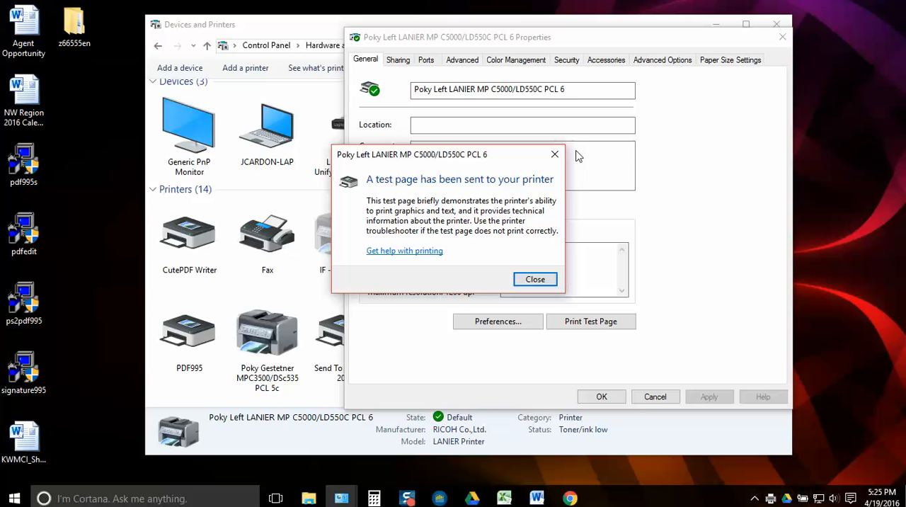
left_click(538, 280)
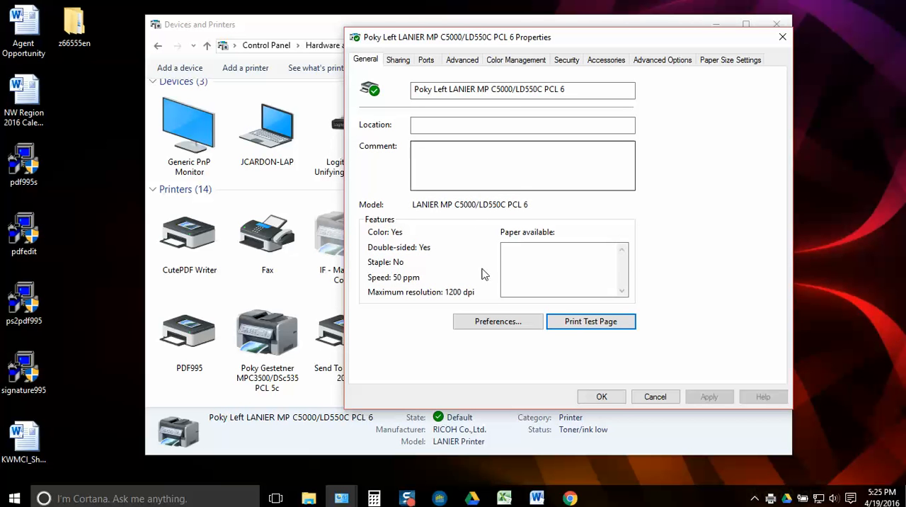
left_click(617, 400)
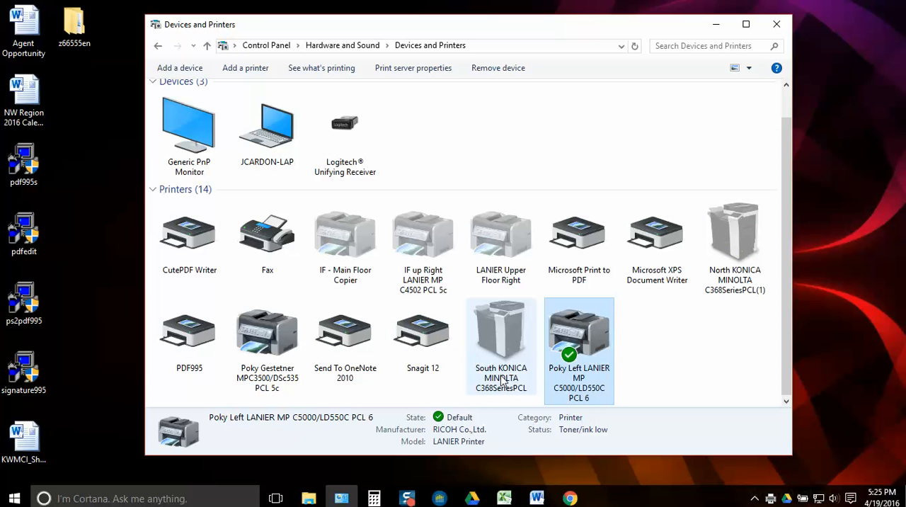
left_click(702, 355)
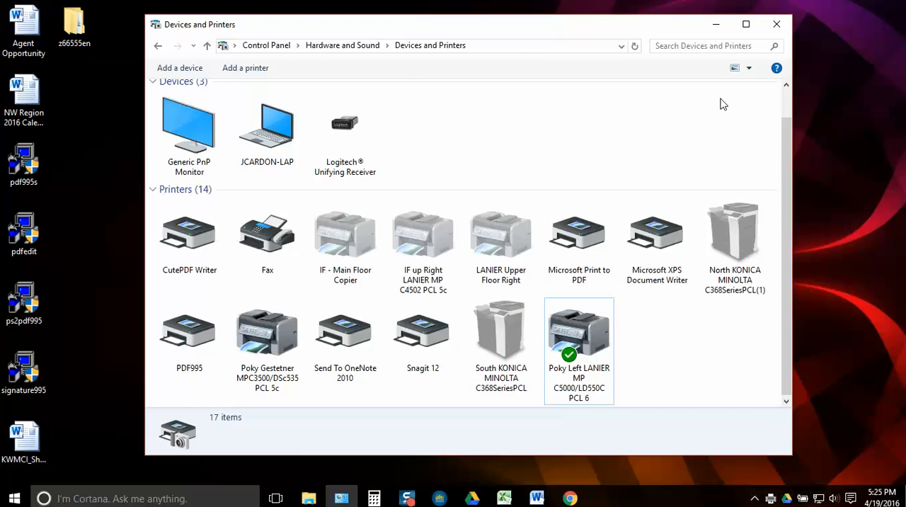
left_click(775, 25)
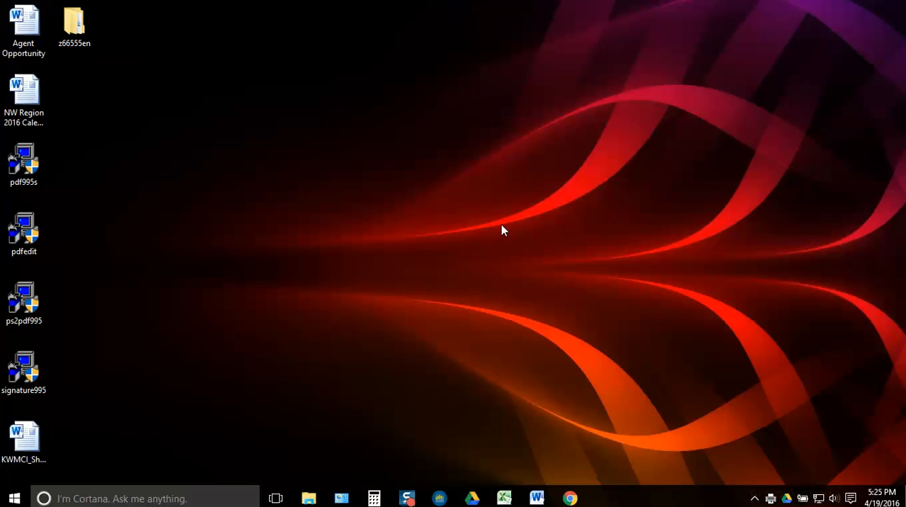
Launch Microsoft Word from the desktop
right_click(382, 233)
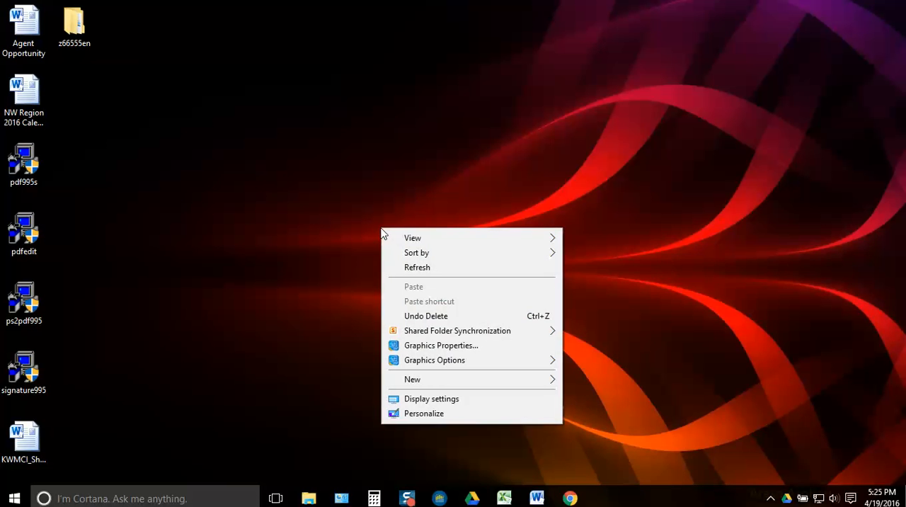
left_click(537, 498)
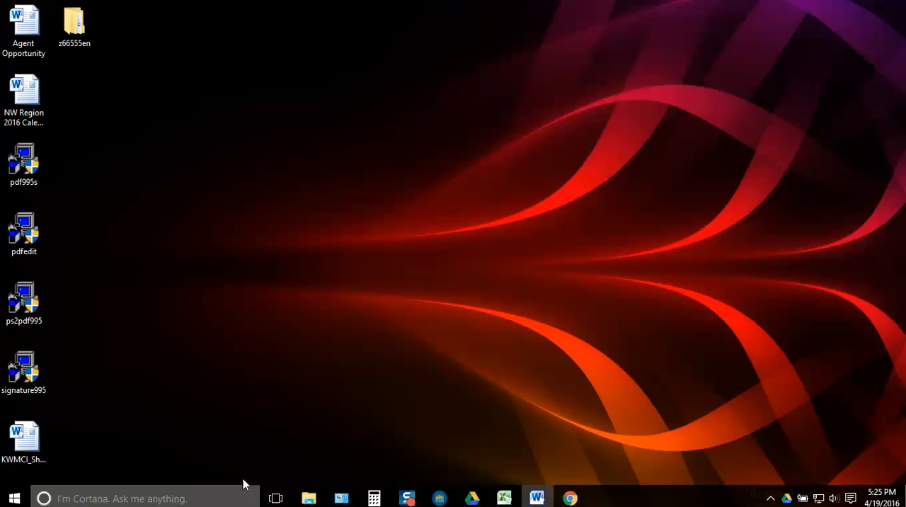